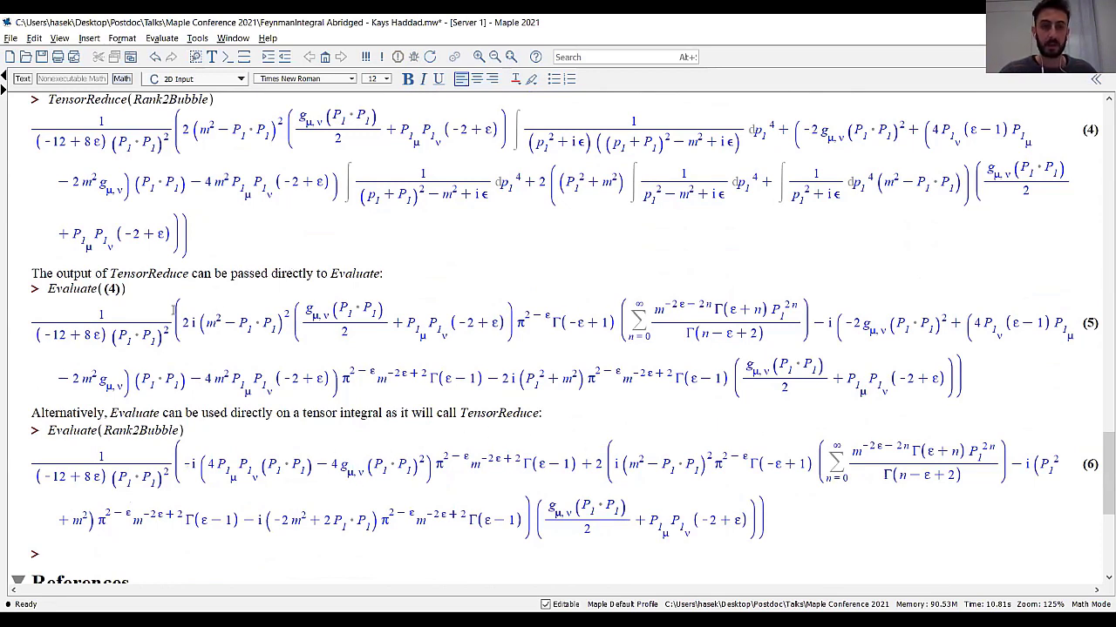
Step: Highlight part of the Evaluate output (5), clear the highlight, and scroll down
drag(53, 374, 500, 360)
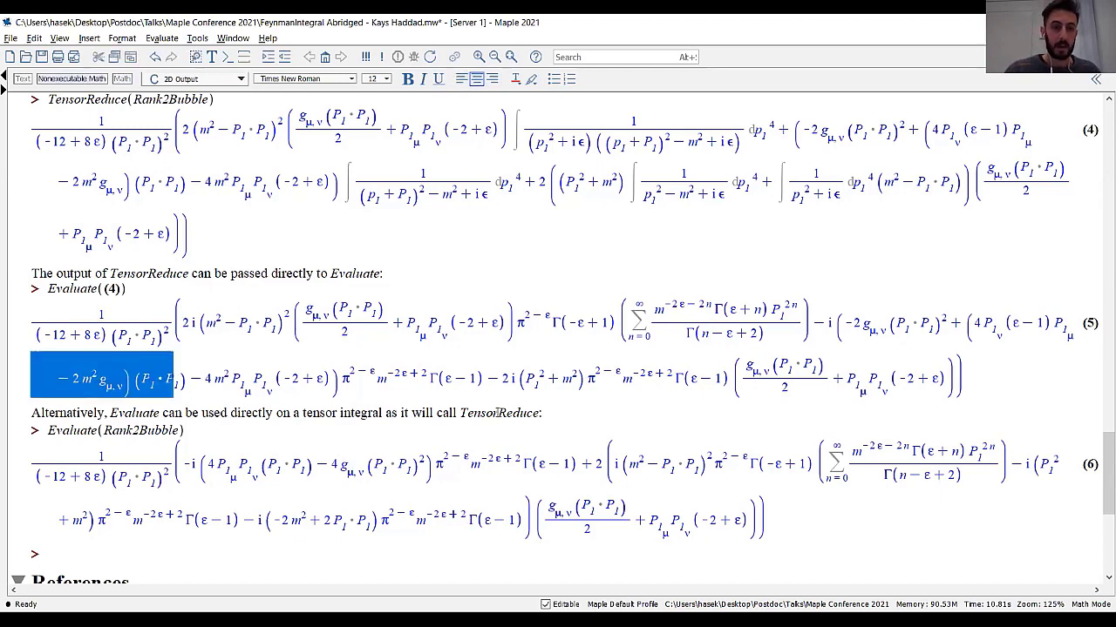
click(497, 413)
scroll(496, 413, down, 1)
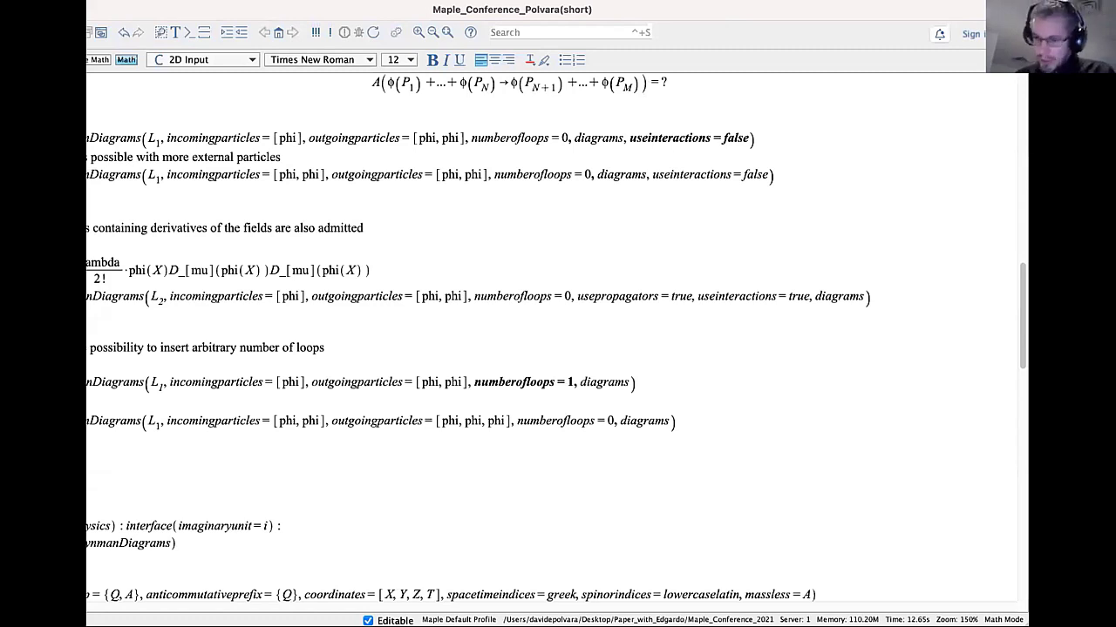
Step: Return to the worksheet's title page and bring its left edge into view
scroll(266, 356, up, 5)
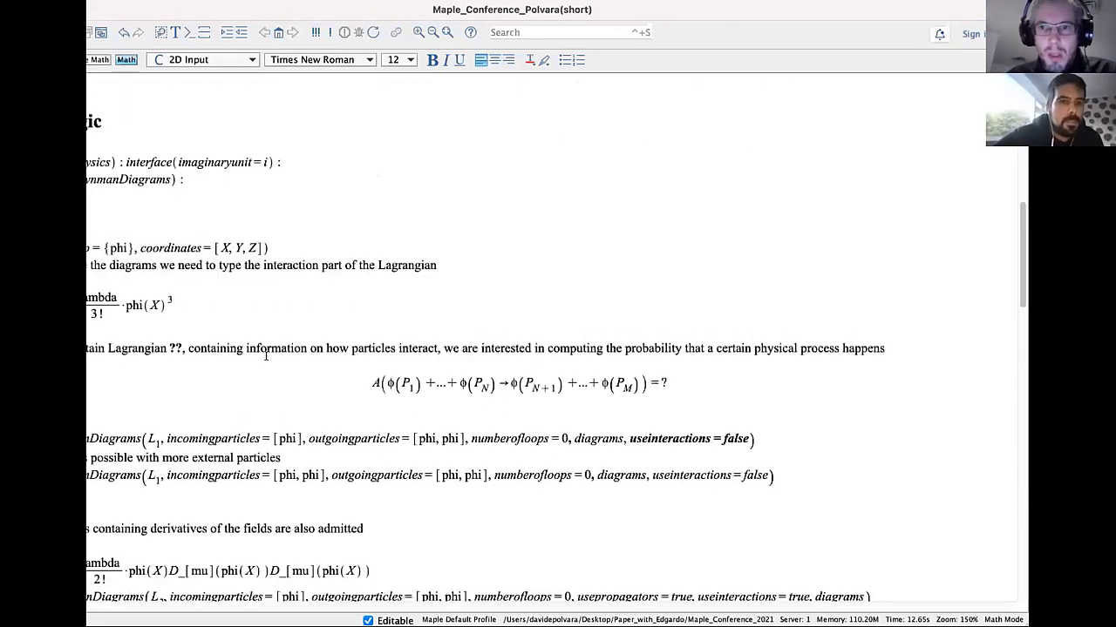
scroll(265, 356, up, 10)
drag(230, 10, 275, 10)
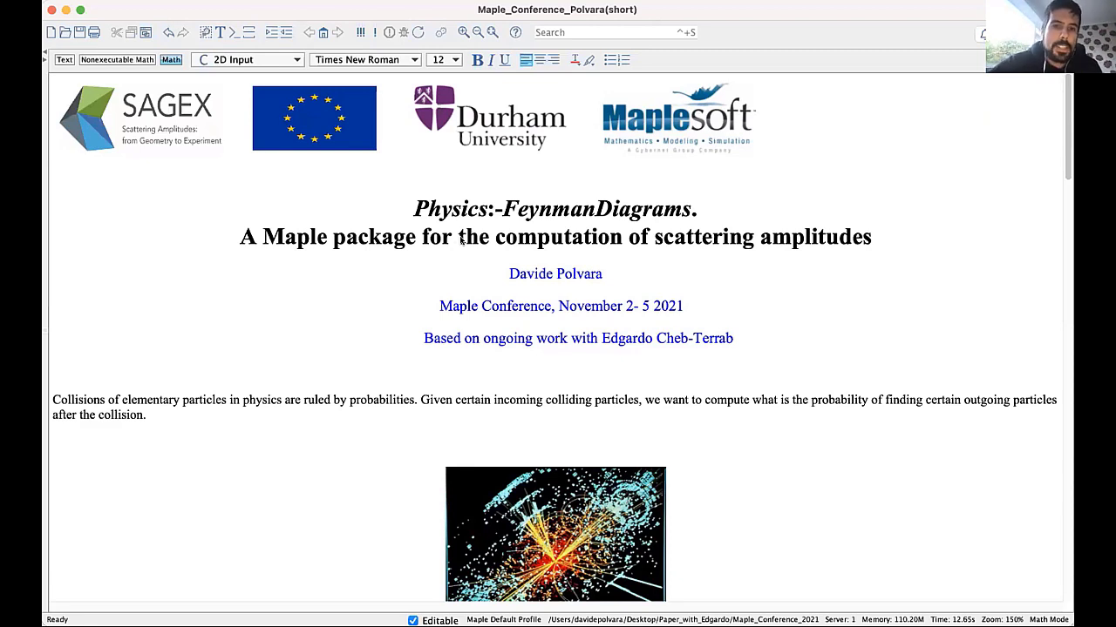
Step: Scroll down to The logic section with restart, Setup and the L1 Lagrangian
scroll(460, 241, down, 1)
scroll(287, 218, down, 3)
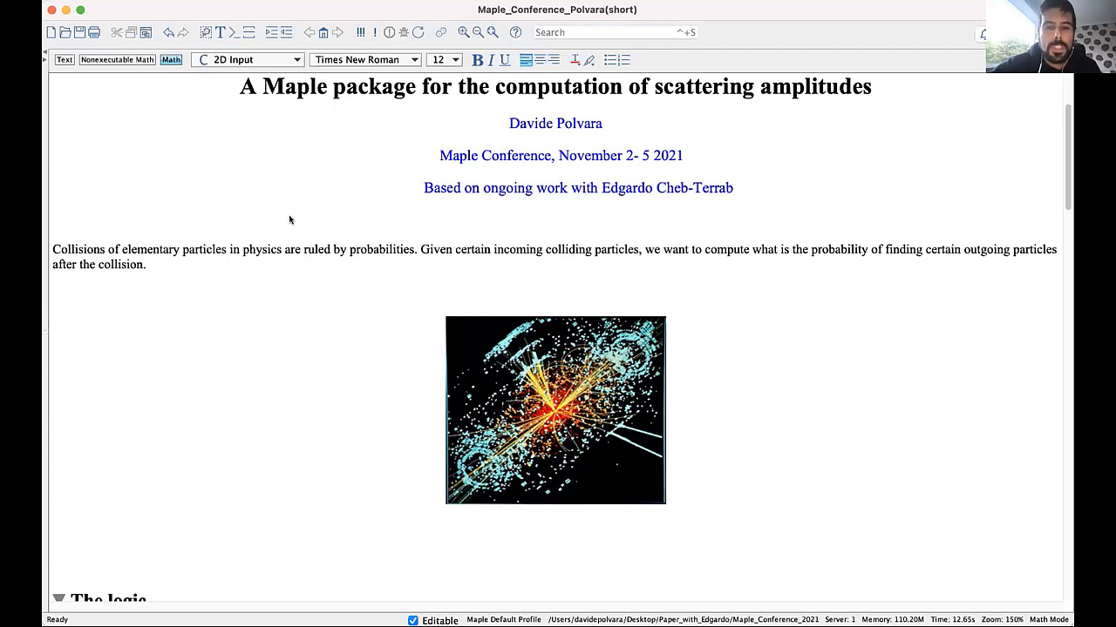
scroll(290, 220, down, 7)
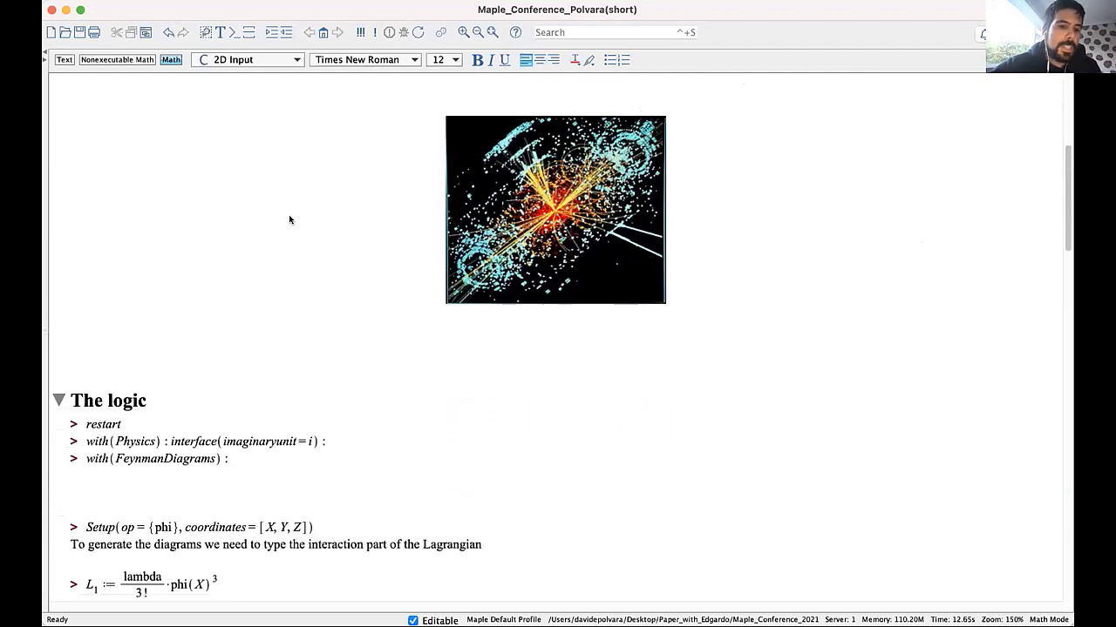
scroll(291, 220, down, 2)
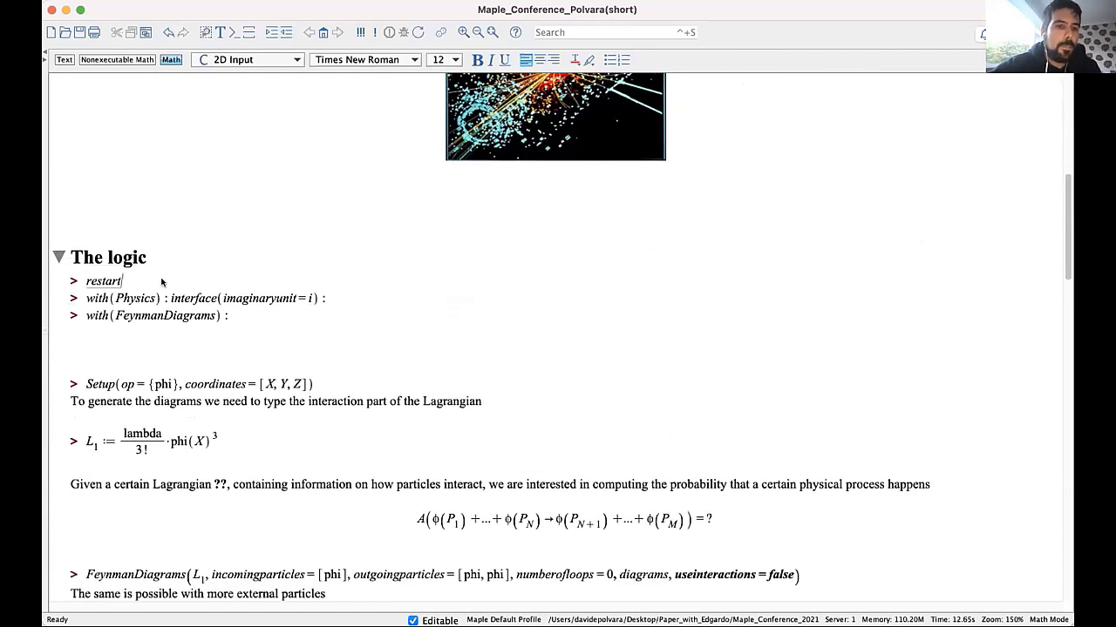
Step: Execute restart, with(Physics) and with(FeynmanDiagrams)
click(161, 281)
key(Return)
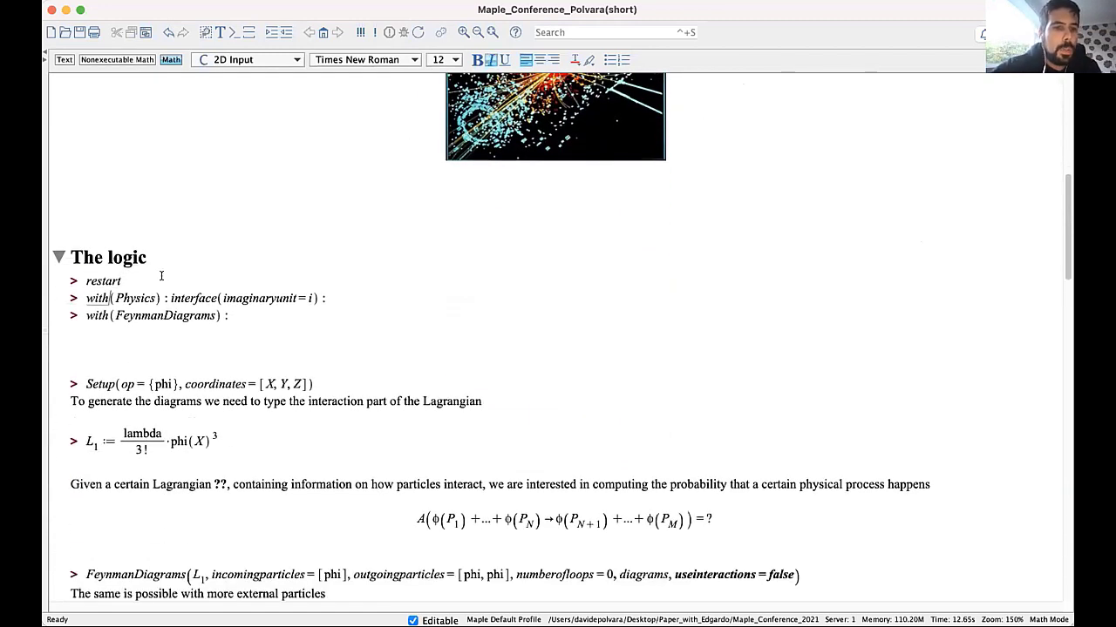
key(Return)
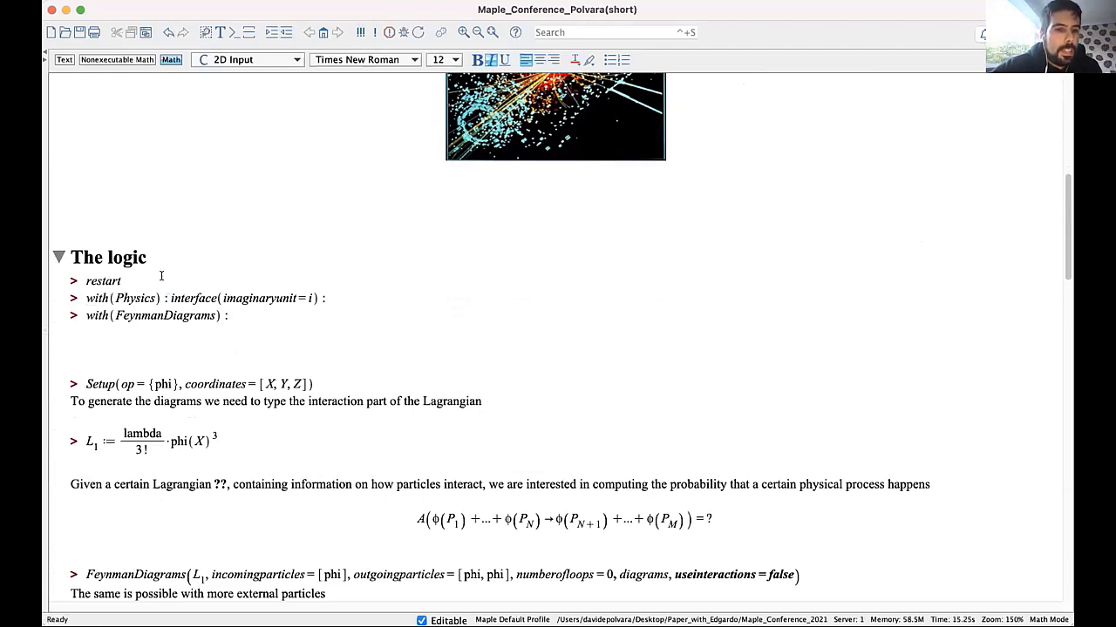
key(Return)
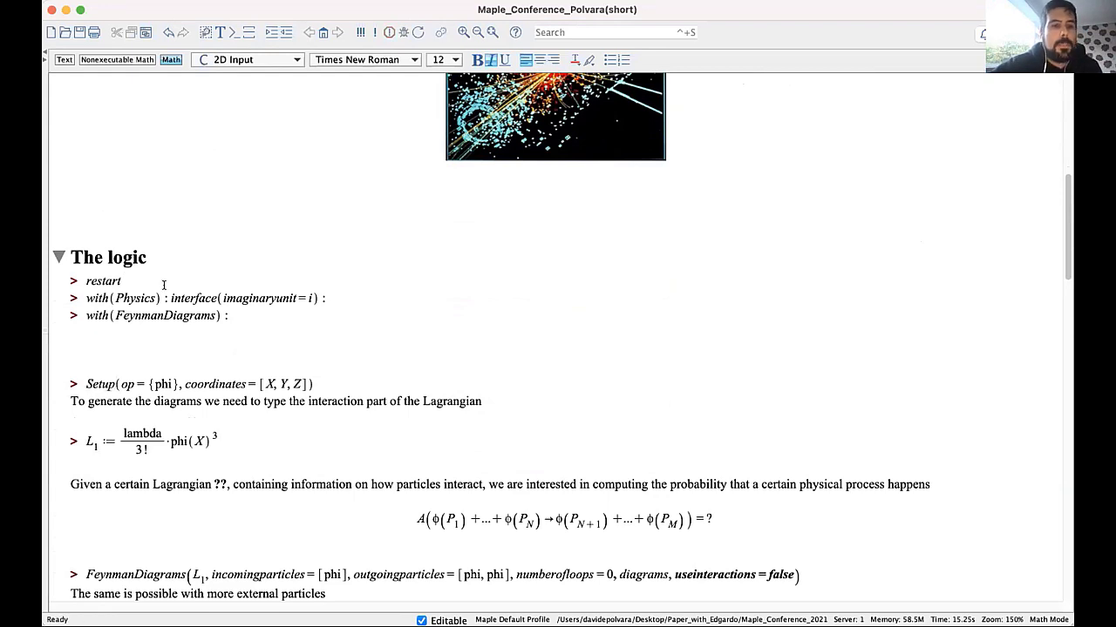
Step: Run Setup with quantum operator op = {phi}, giving coordinates X, Y, Z as output (1)
scroll(162, 280, down, 2)
scroll(163, 285, down, 1)
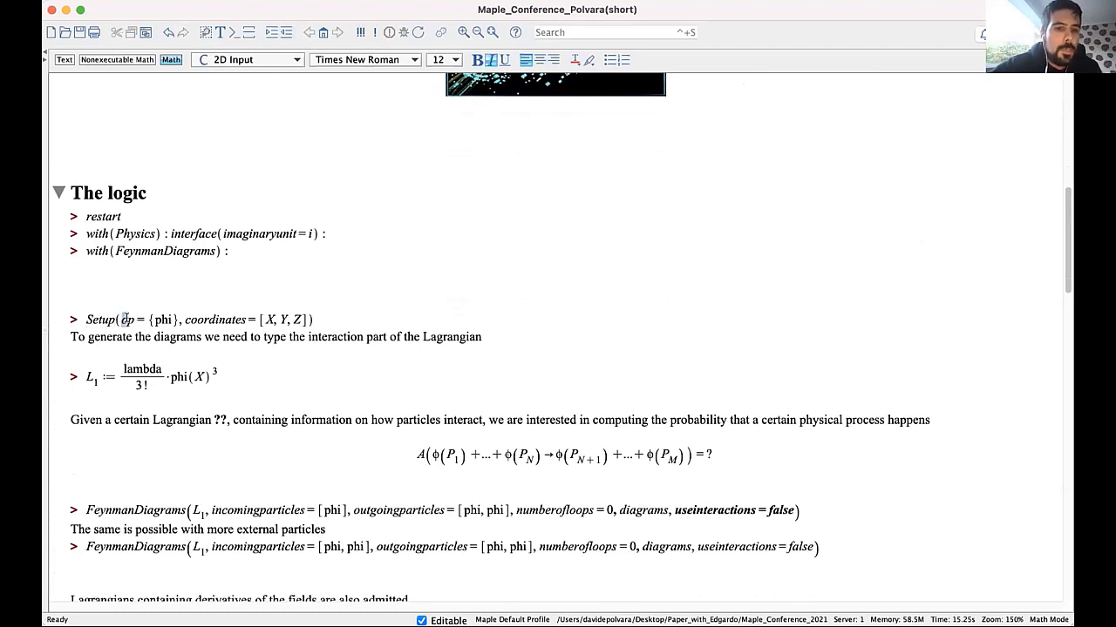
drag(121, 319, 158, 319)
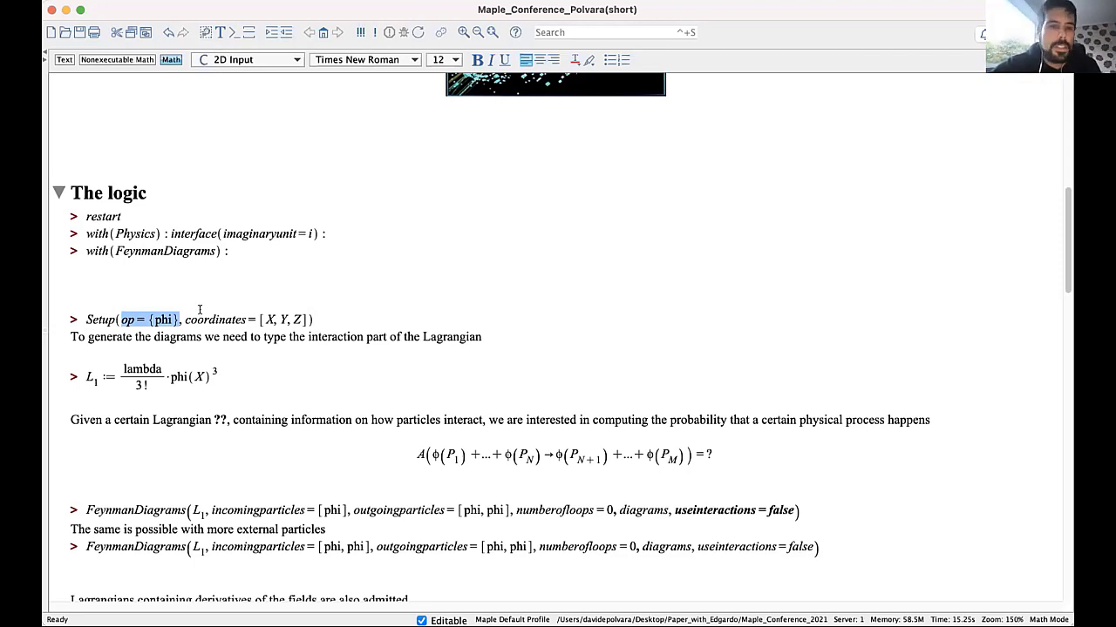
double_click(163, 314)
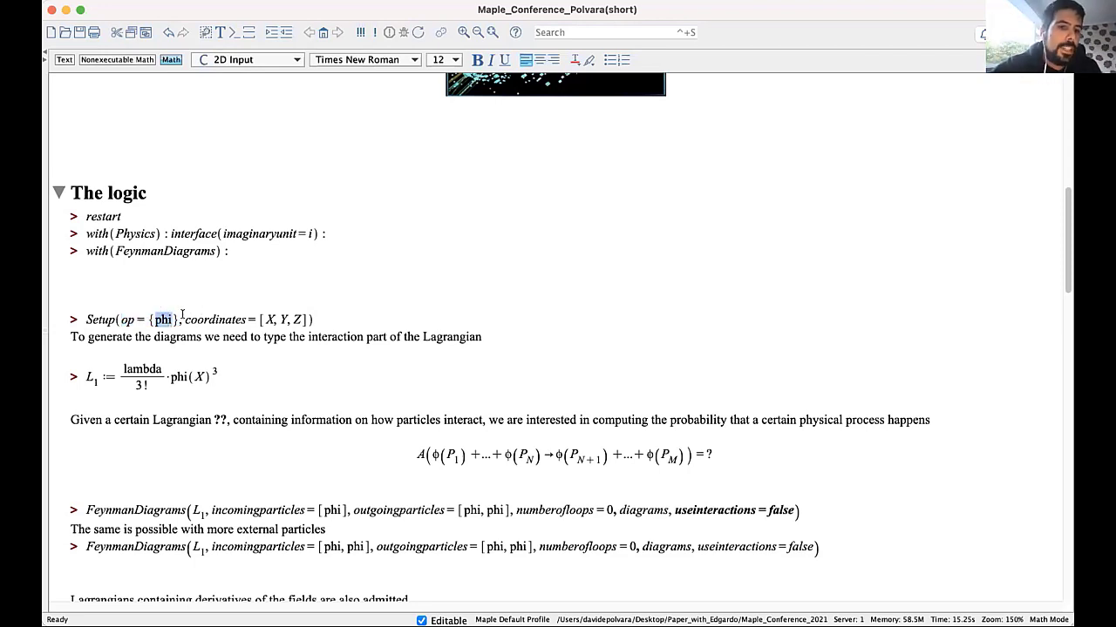
click(189, 317)
key(Return)
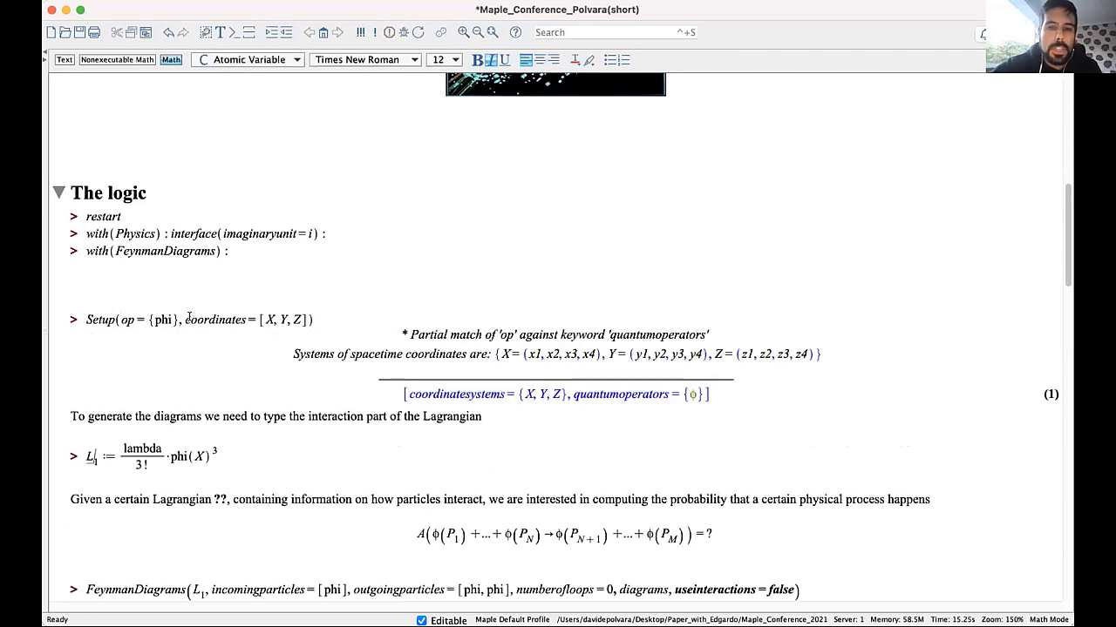
Step: Execute the L1 definition, giving L1 := λφ(X)³/6 as output (2)
scroll(97, 380, down, 2)
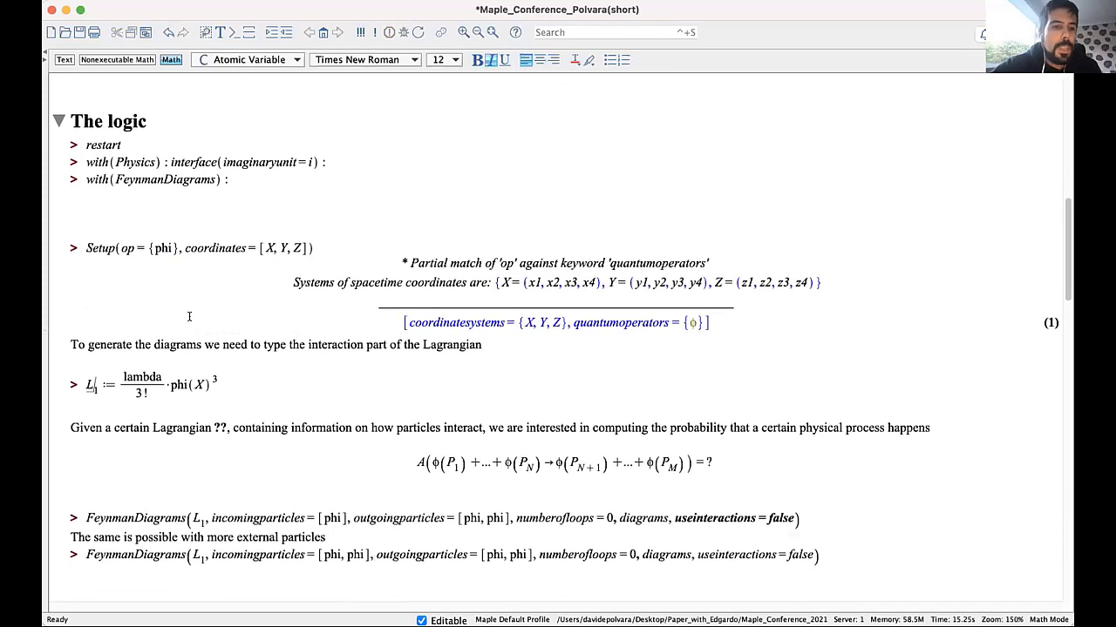
drag(83, 377, 220, 385)
click(199, 385)
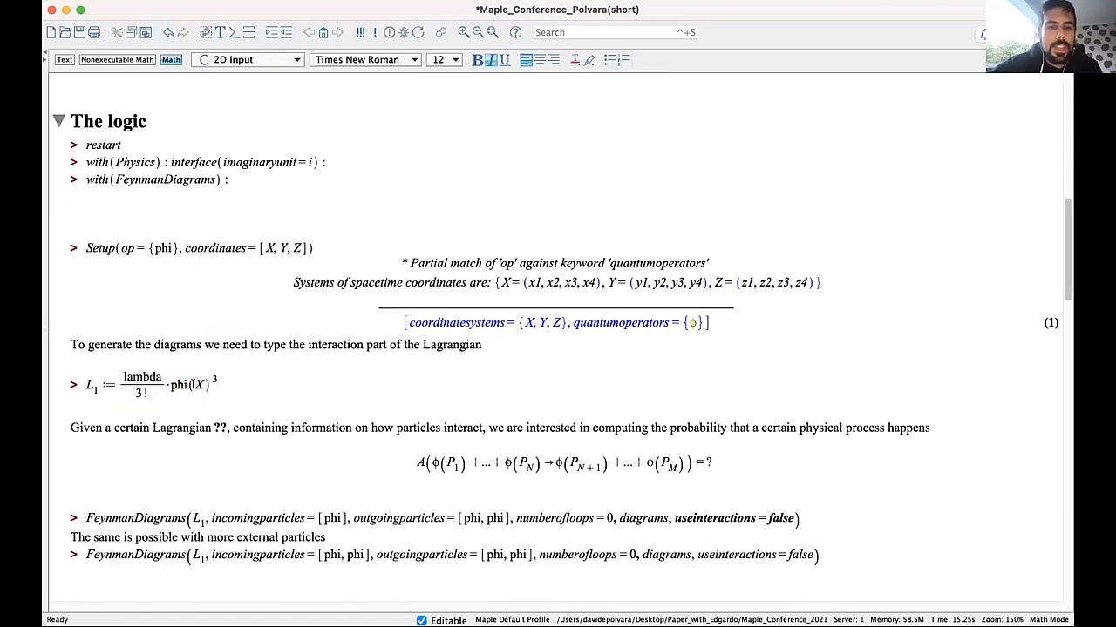
key(Return)
scroll(193, 383, down, 2)
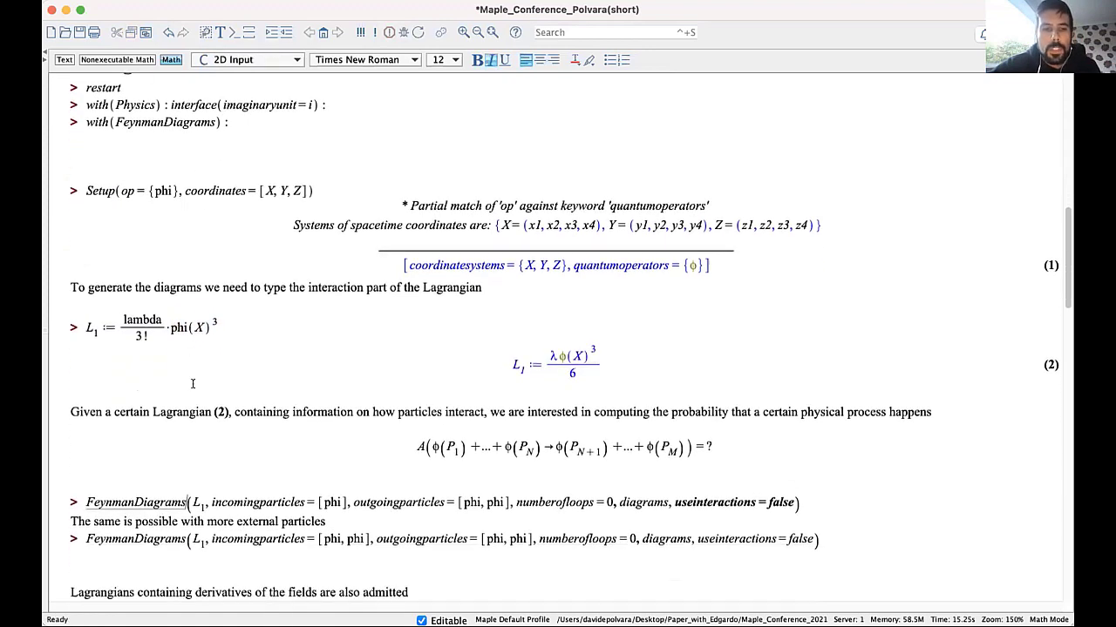
scroll(193, 384, down, 2)
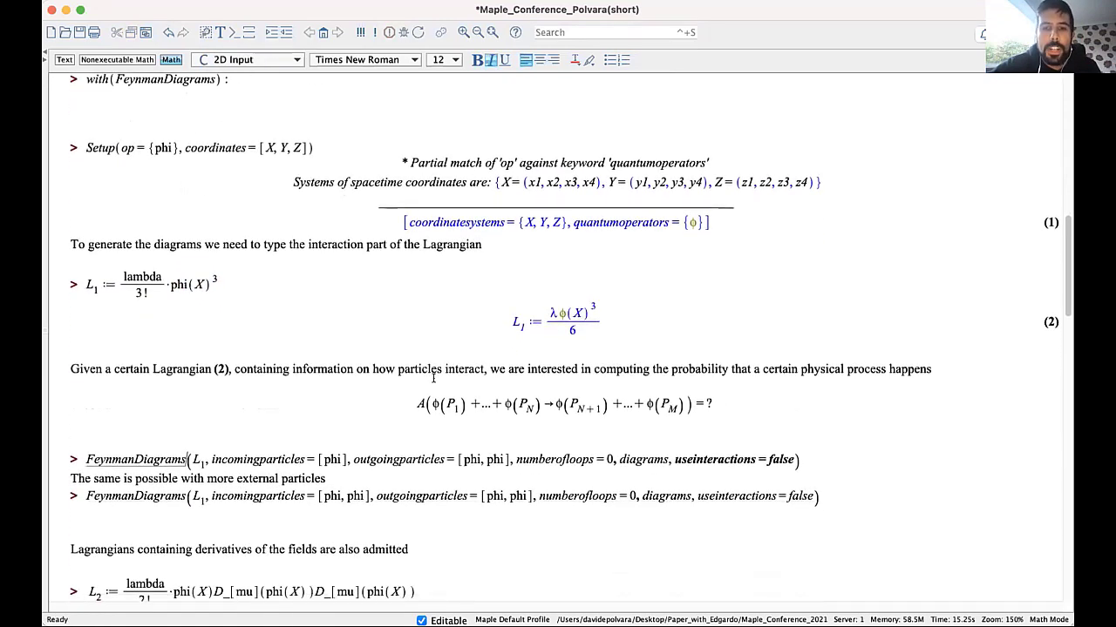
scroll(434, 378, down, 2)
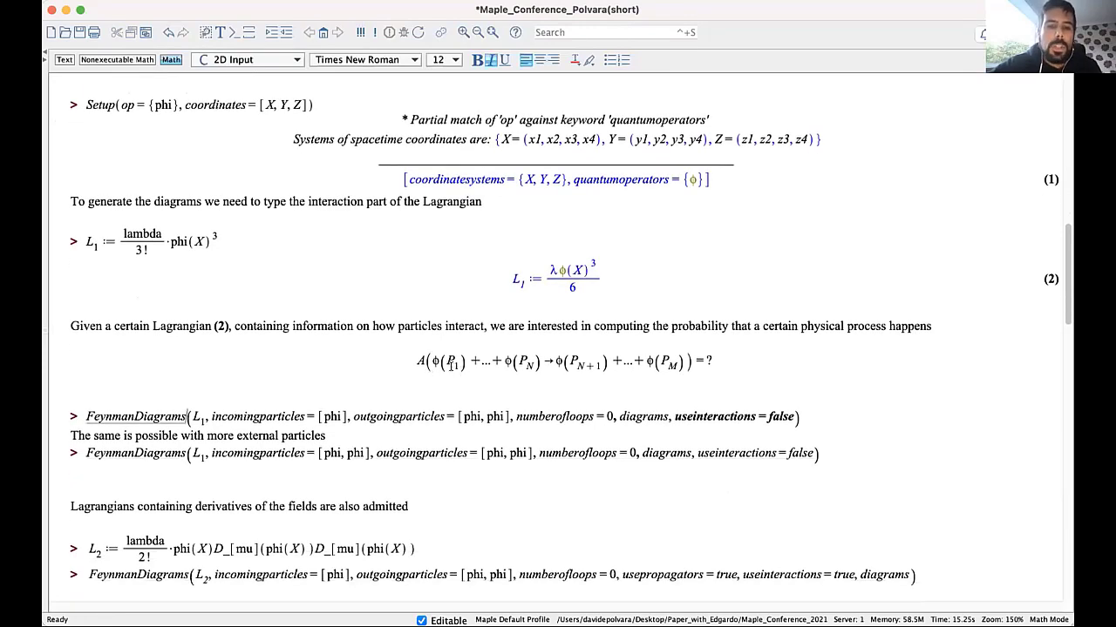
Step: Highlight the incoming and outgoing particles in the amplitude formula
drag(432, 357, 542, 358)
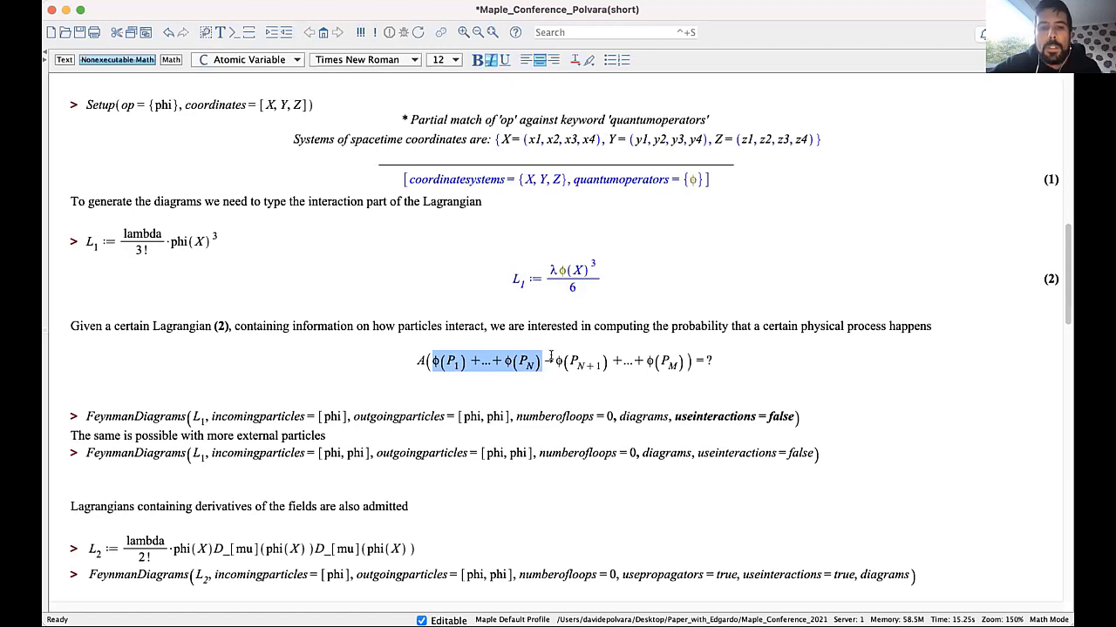
drag(551, 359, 665, 360)
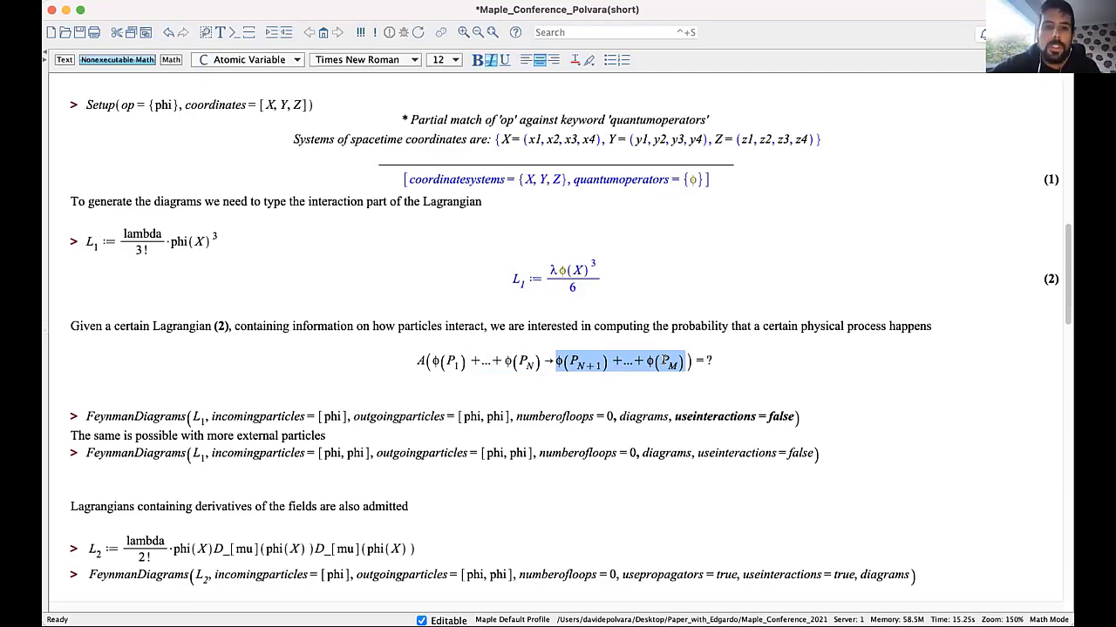
scroll(664, 359, down, 1)
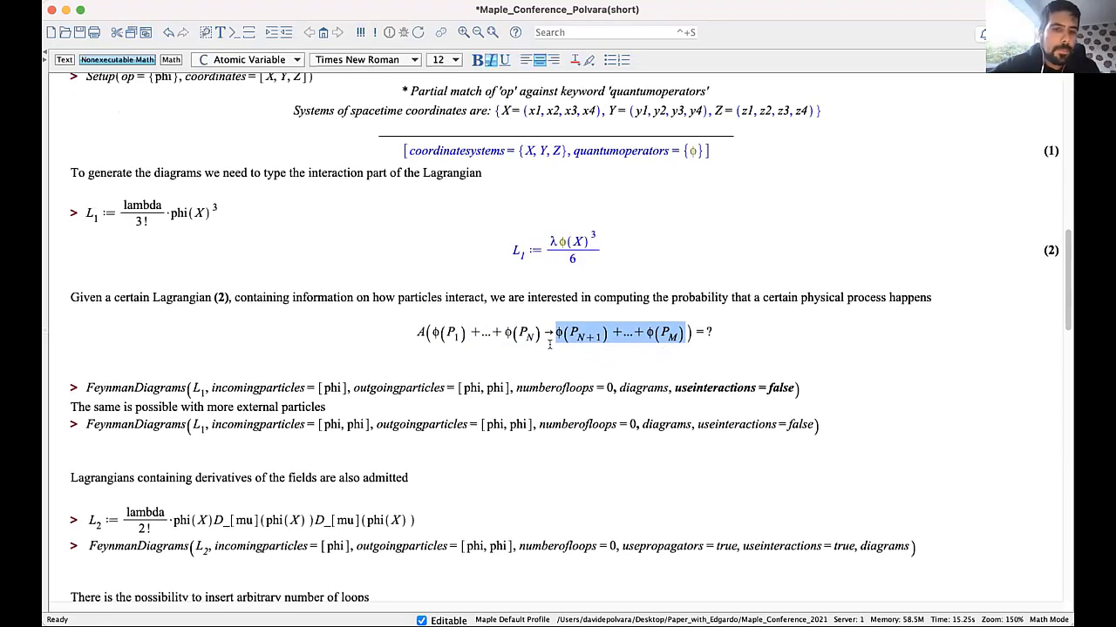
scroll(549, 346, down, 2)
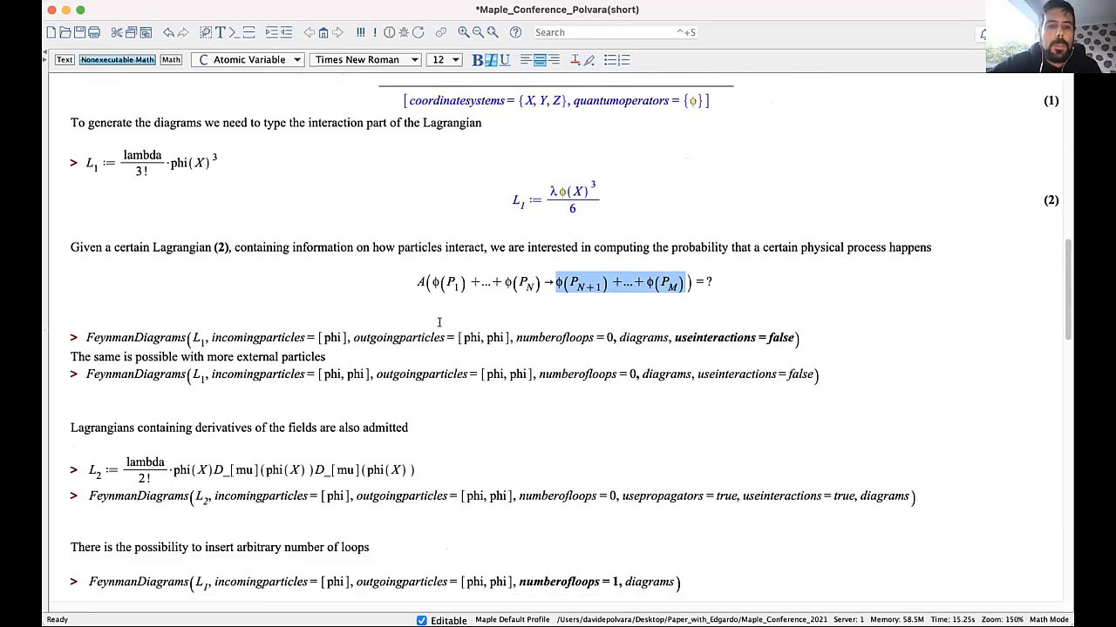
Step: Highlight the L1, incomingparticles = [phi] and outgoing [phi, phi] arguments of the first FeynmanDiagrams call
click(127, 331)
triple_click(127, 332)
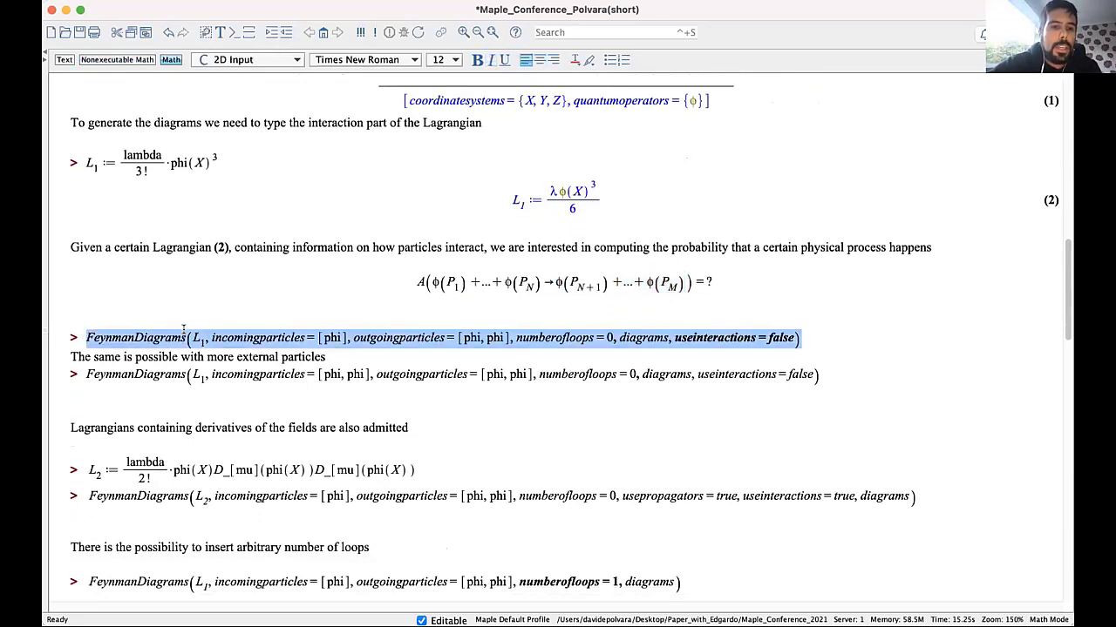
double_click(183, 332)
click(191, 333)
double_click(184, 336)
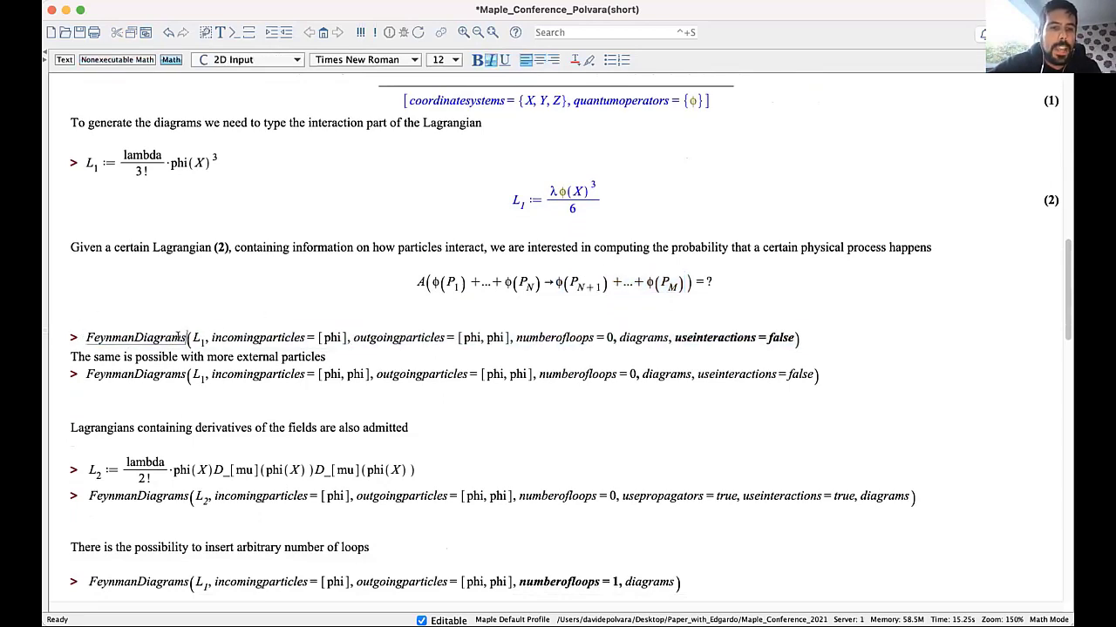
click(190, 336)
drag(190, 335, 204, 340)
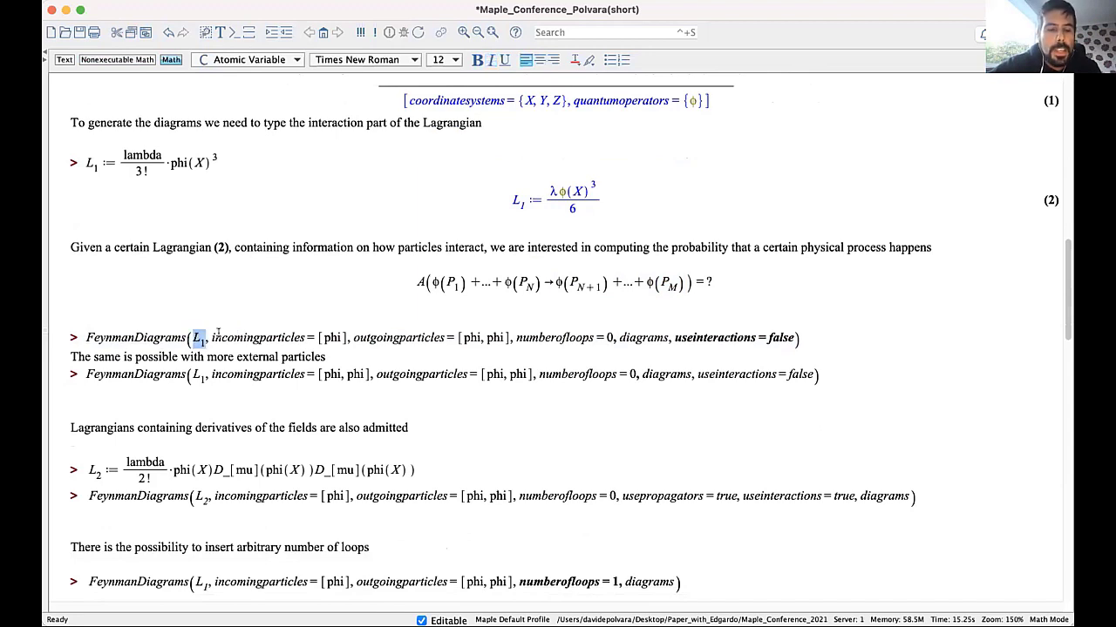
drag(210, 335, 489, 335)
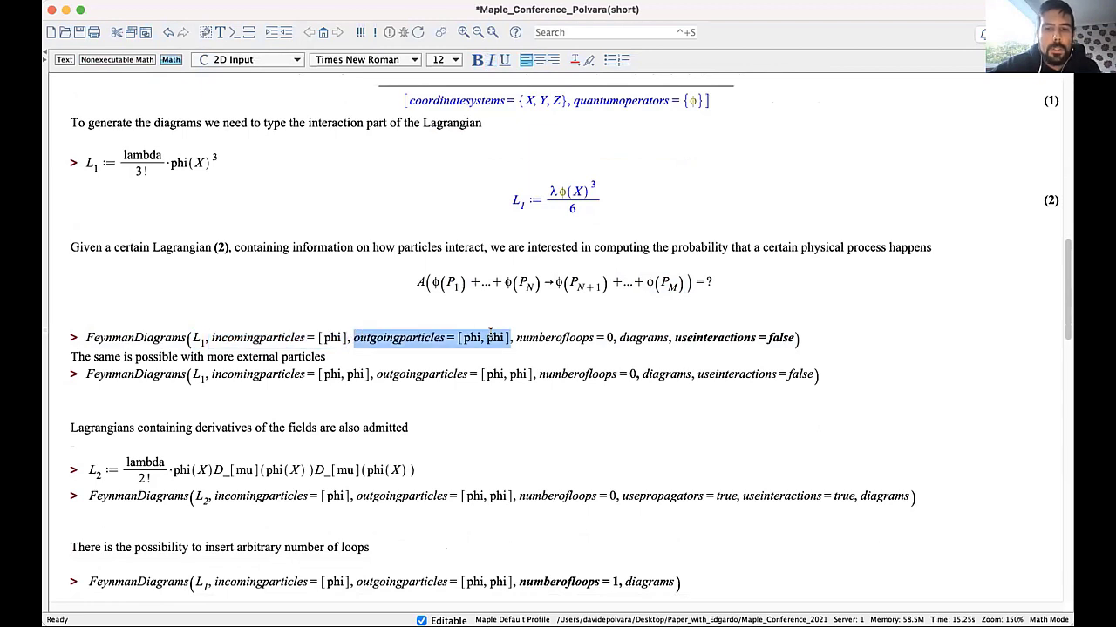
double_click(332, 337)
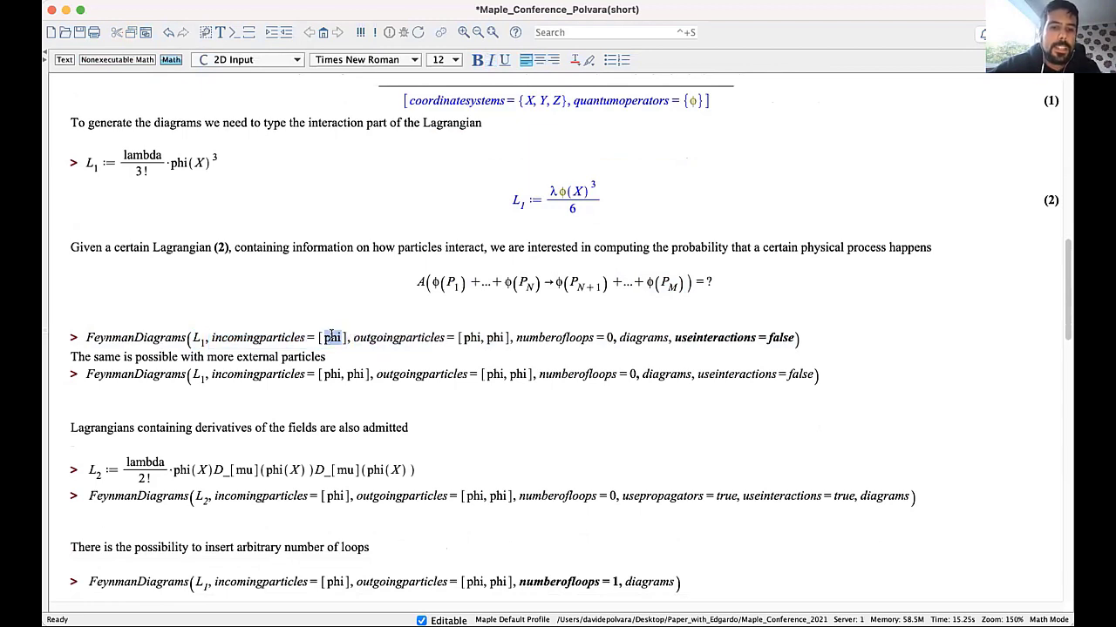
drag(346, 335, 493, 338)
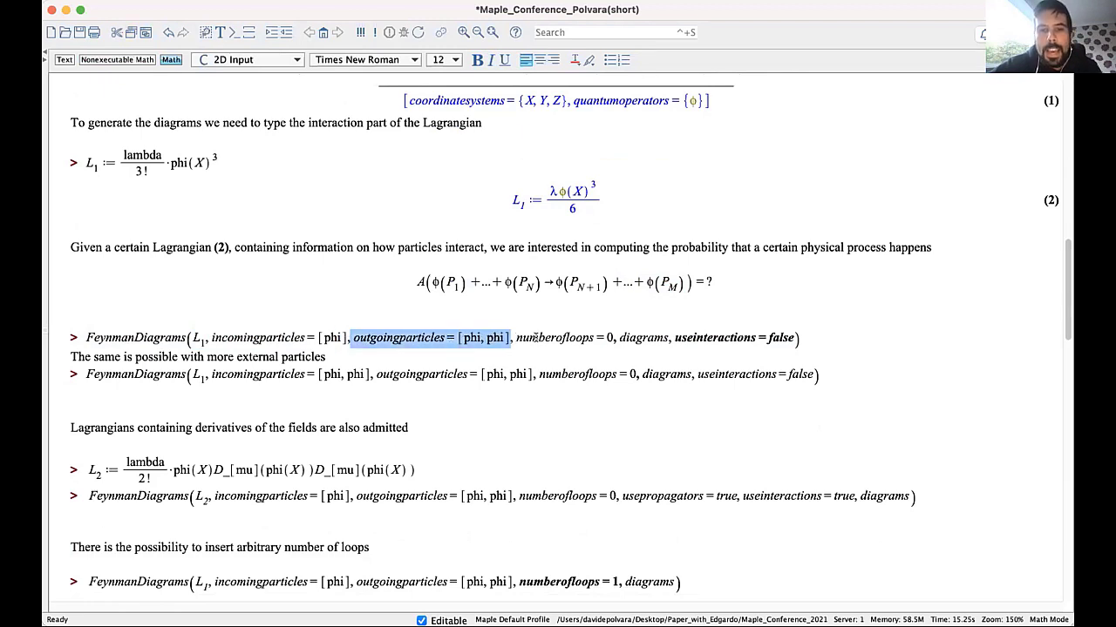
click(535, 337)
Step: Run the tree-level FeynmanDiagrams call and inspect the vertex and momenta in output (3)
key(Return)
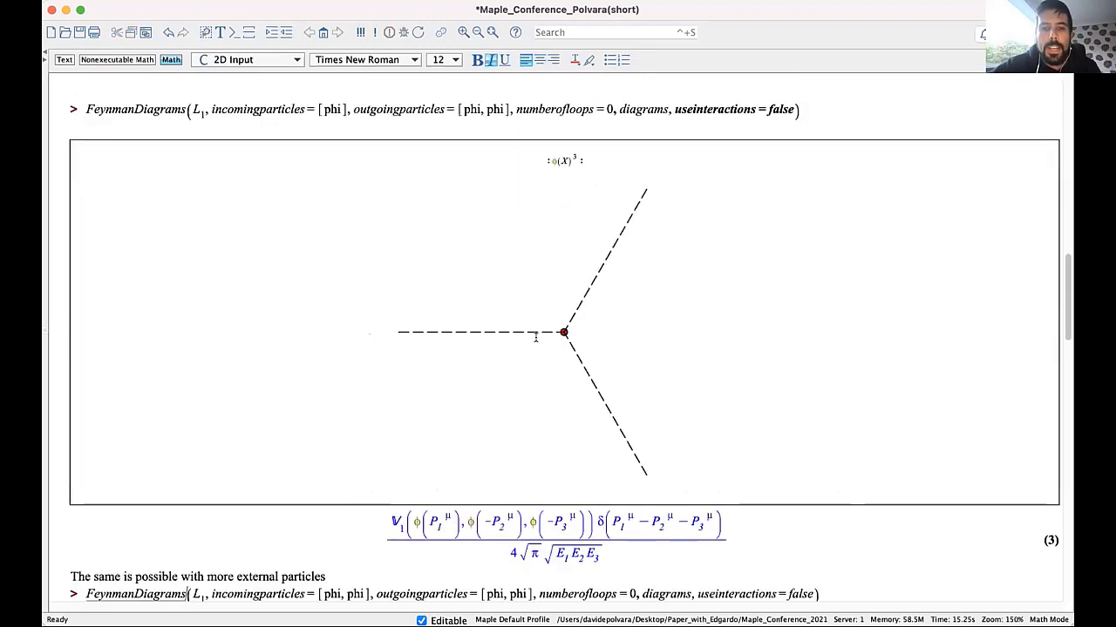
click(536, 332)
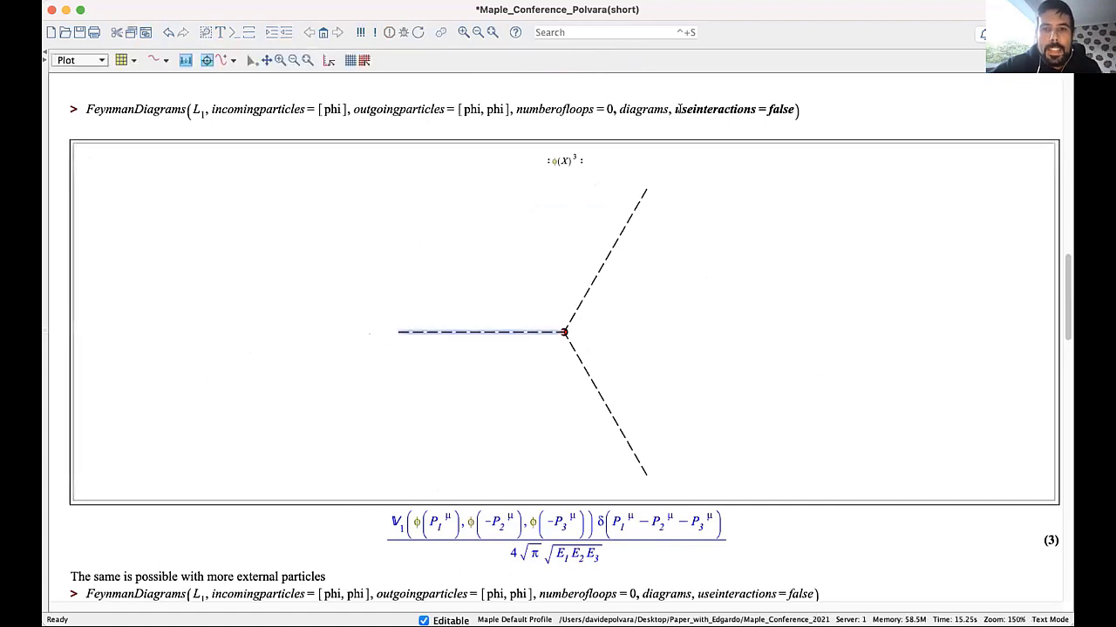
drag(673, 103, 795, 110)
scroll(665, 339, down, 1)
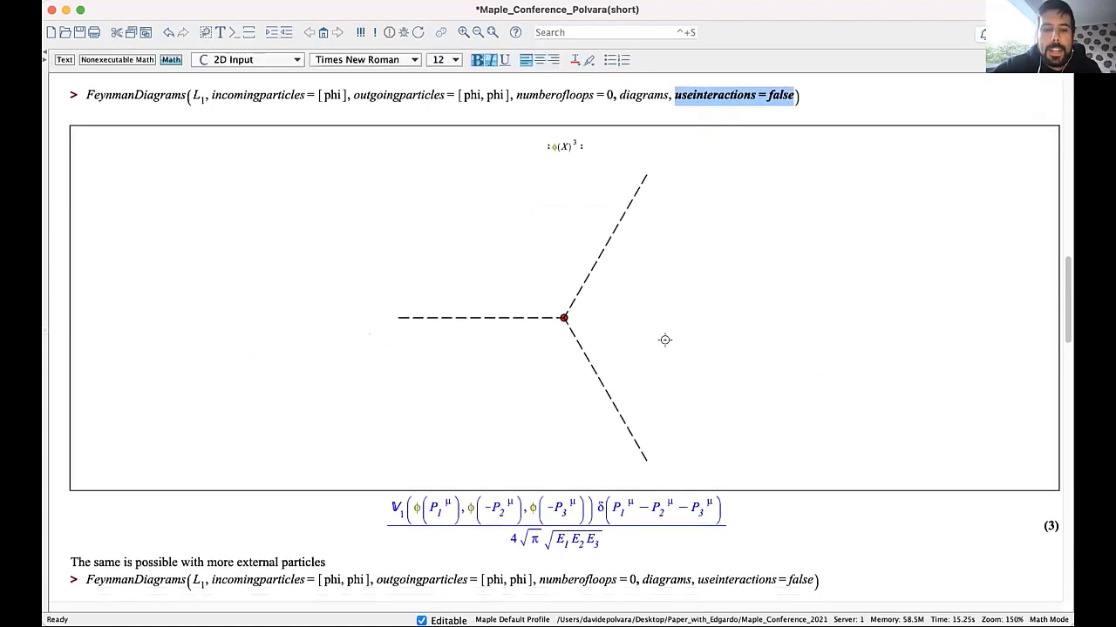
click(389, 504)
double_click(388, 504)
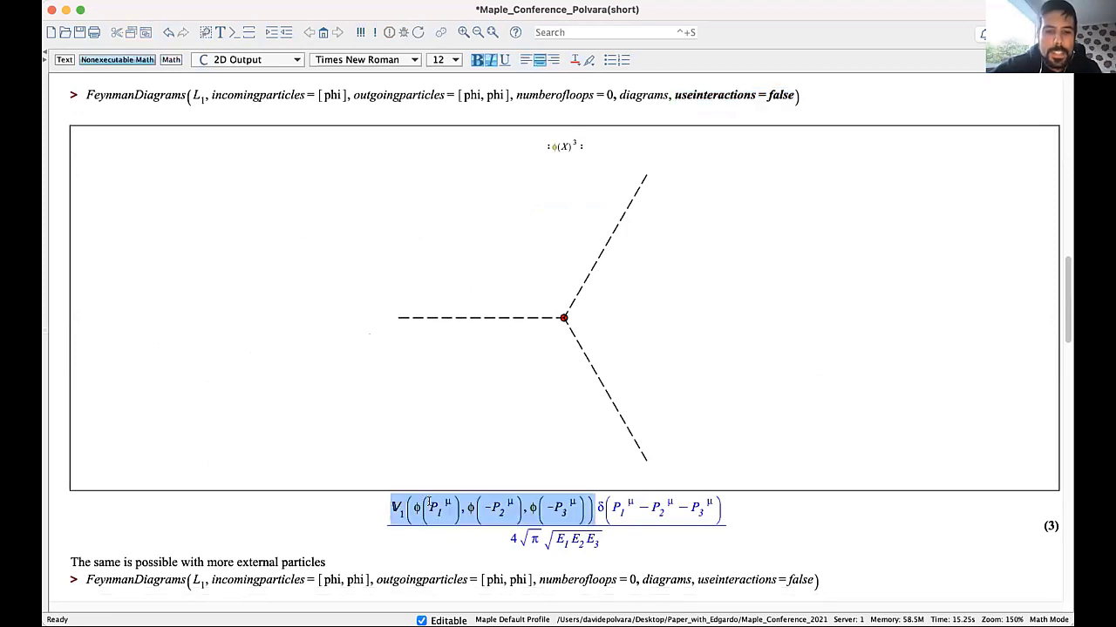
drag(447, 504, 424, 504)
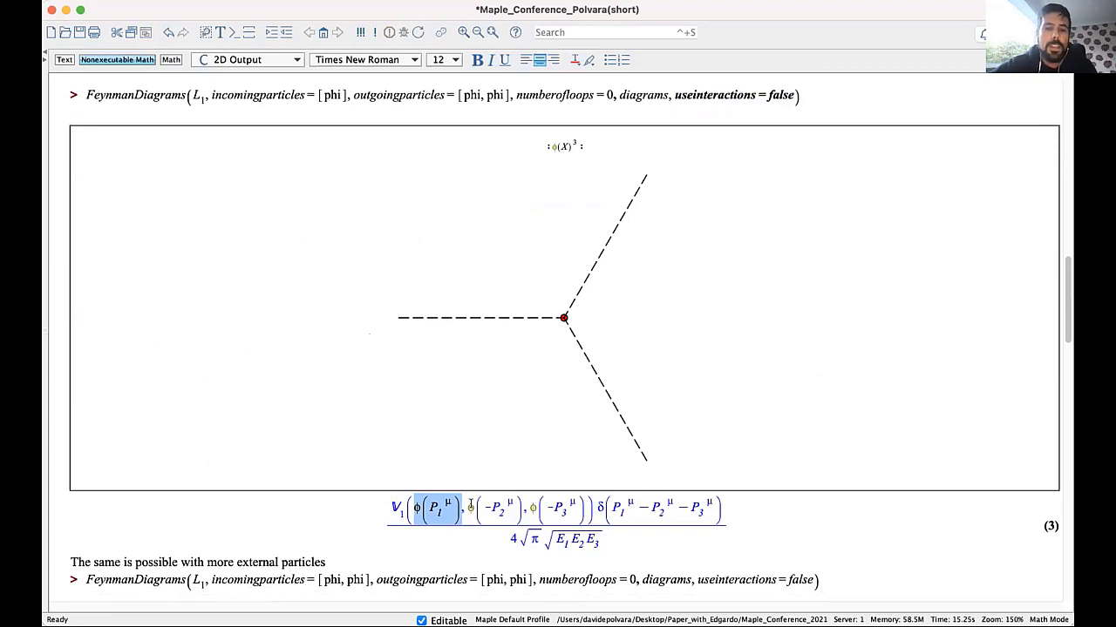
drag(481, 504, 562, 503)
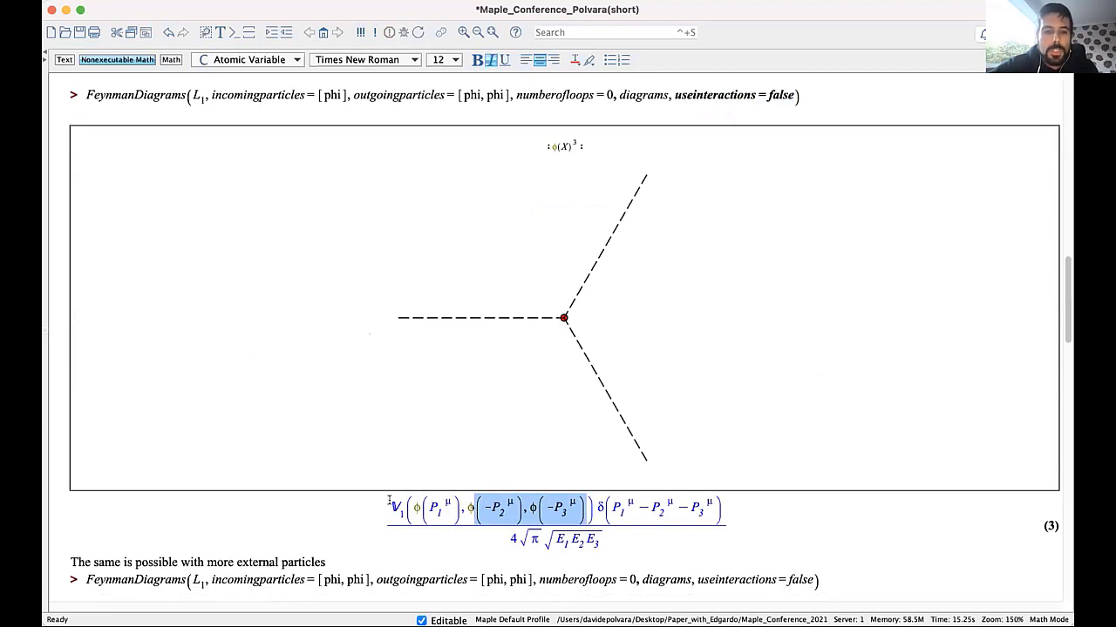
click(390, 501)
Step: Delete ', useinteractions = false' from the call and re-run it for the explicit amplitude
click(673, 90)
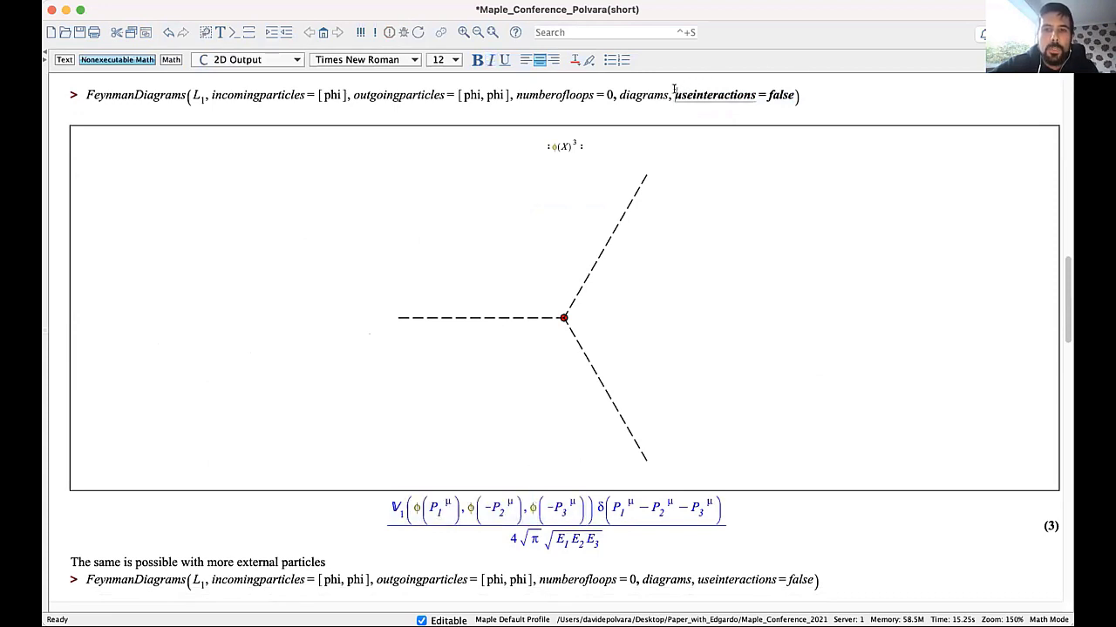
drag(674, 90, 790, 87)
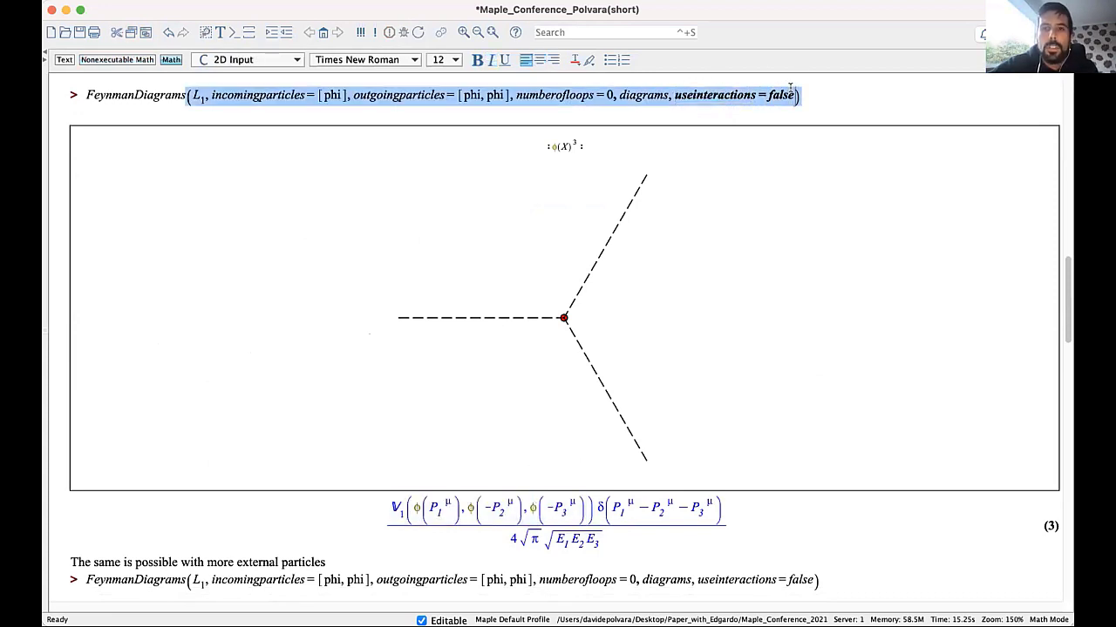
click(790, 88)
key(BackSpace)
key(BackSpace)
key(BackSpace)
key(BackSpace)
key(BackSpace)
key(BackSpace)
key(BackSpace)
key(BackSpace)
key(BackSpace)
key(BackSpace)
key(BackSpace)
key(BackSpace)
key(BackSpace)
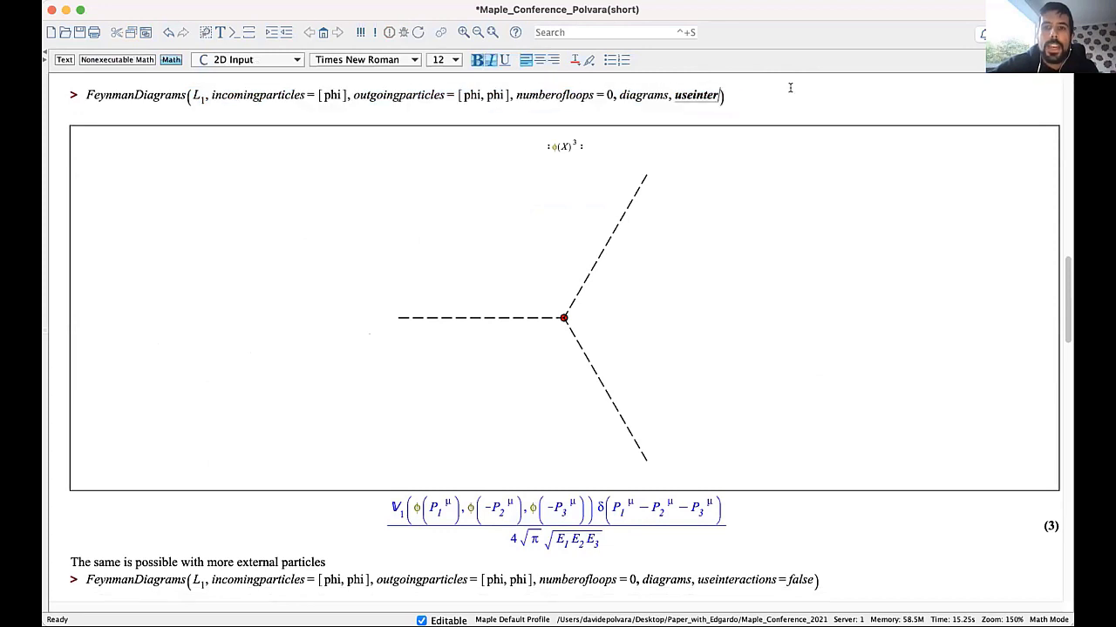
key(BackSpace)
key(BackSpace)
key(BackSpace)
key(BackSpace)
key(BackSpace)
key(BackSpace)
key(BackSpace)
key(BackSpace)
key(BackSpace)
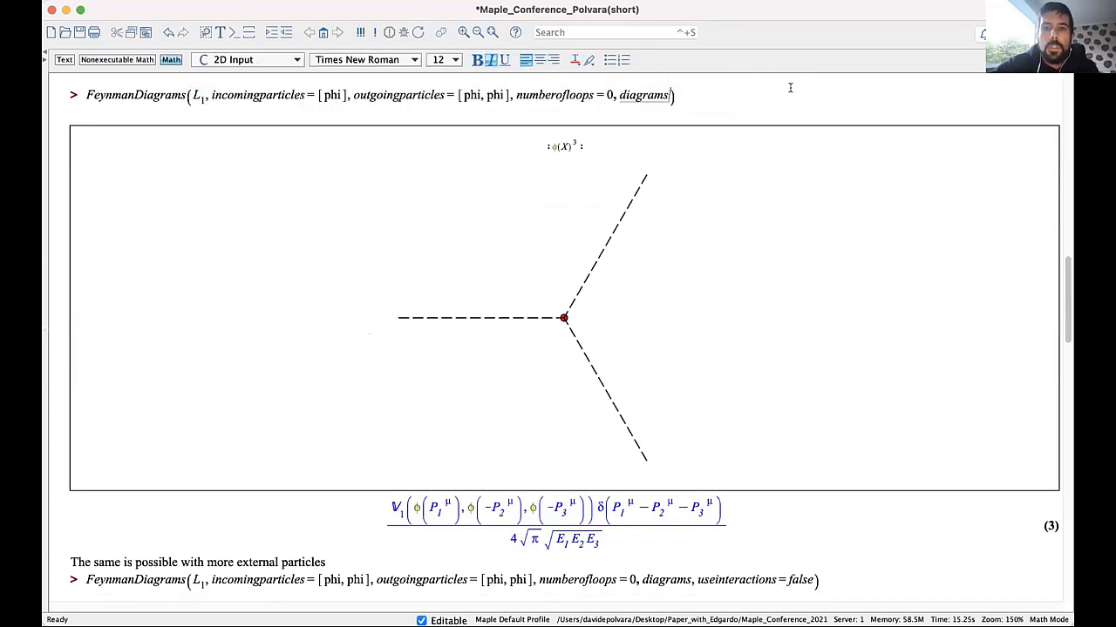
key(Return)
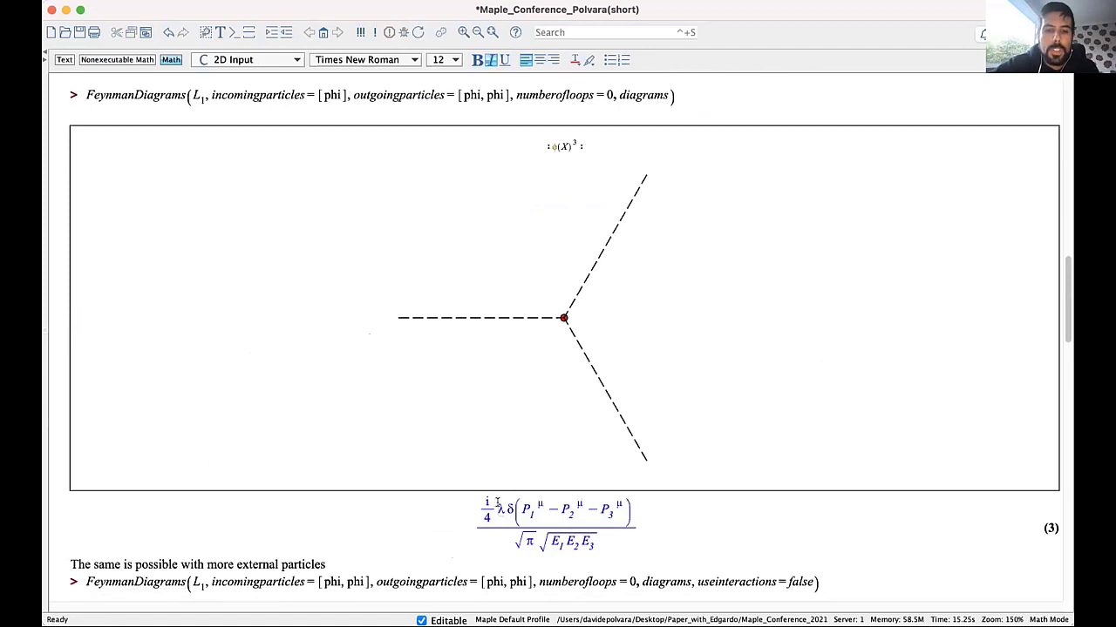
Step: Point out λ in the Lagrangian, then move to the two-to-two FeynmanDiagrams call
scroll(497, 504, up, 10)
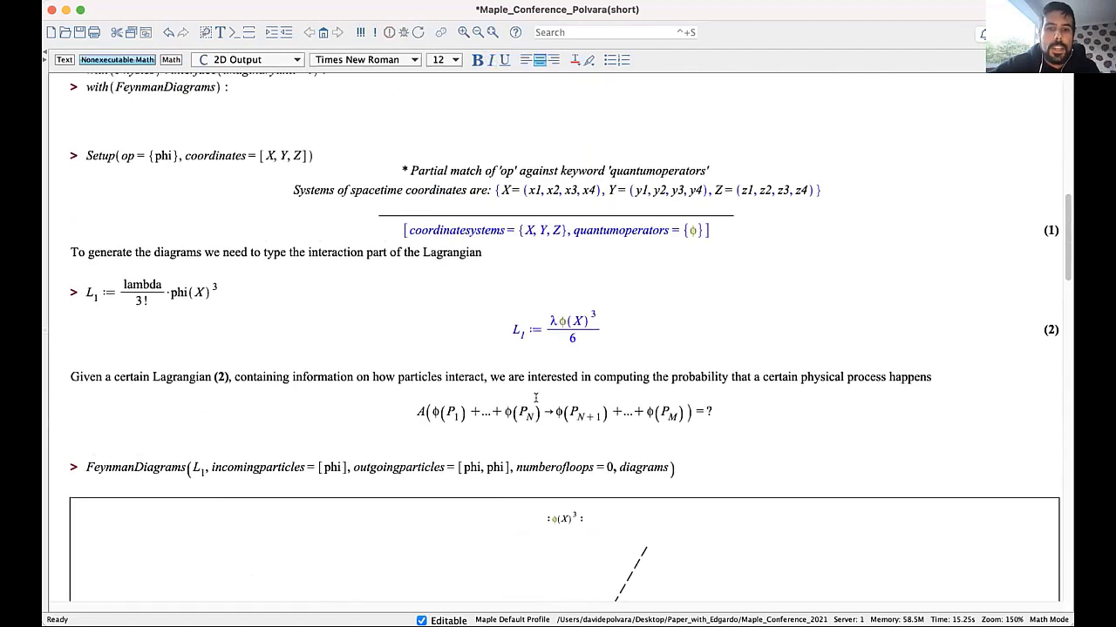
click(552, 319)
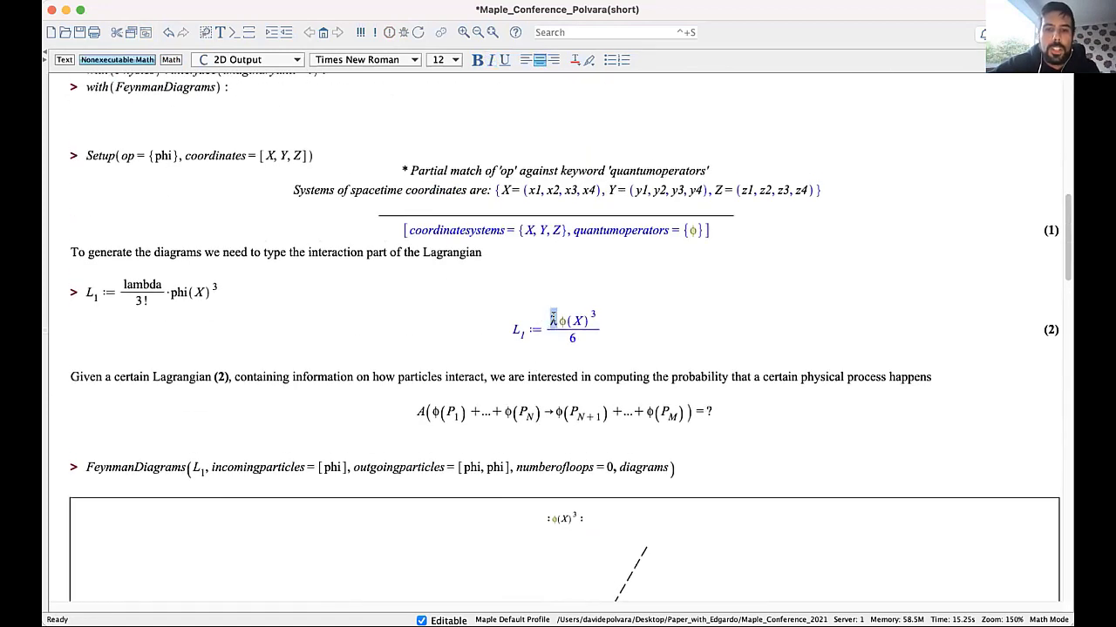
scroll(547, 323, down, 10)
scroll(545, 332, down, 2)
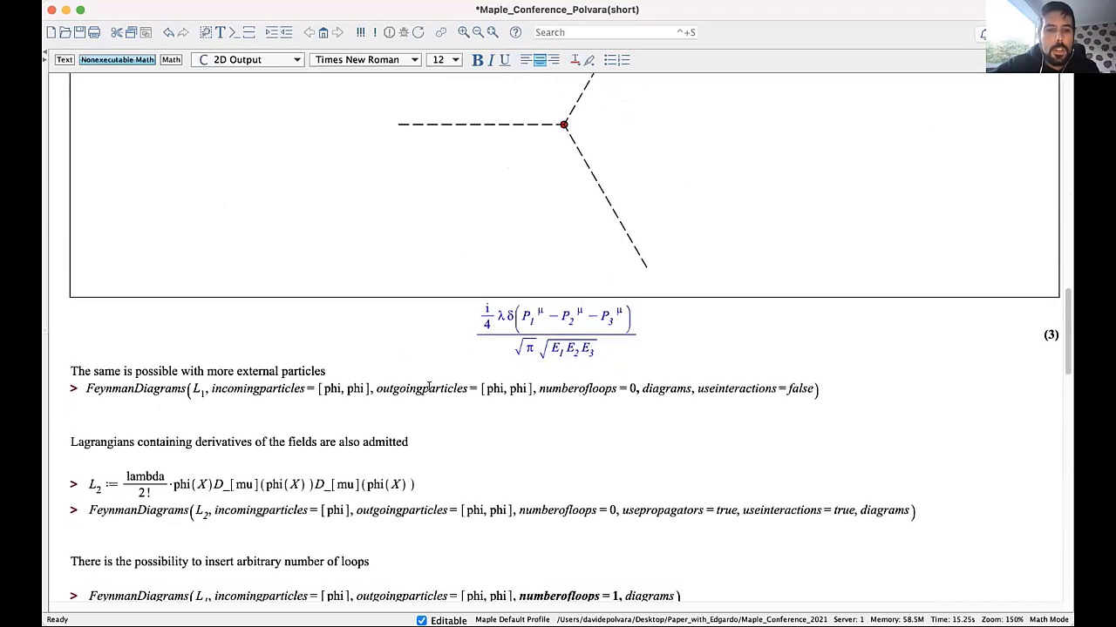
click(339, 388)
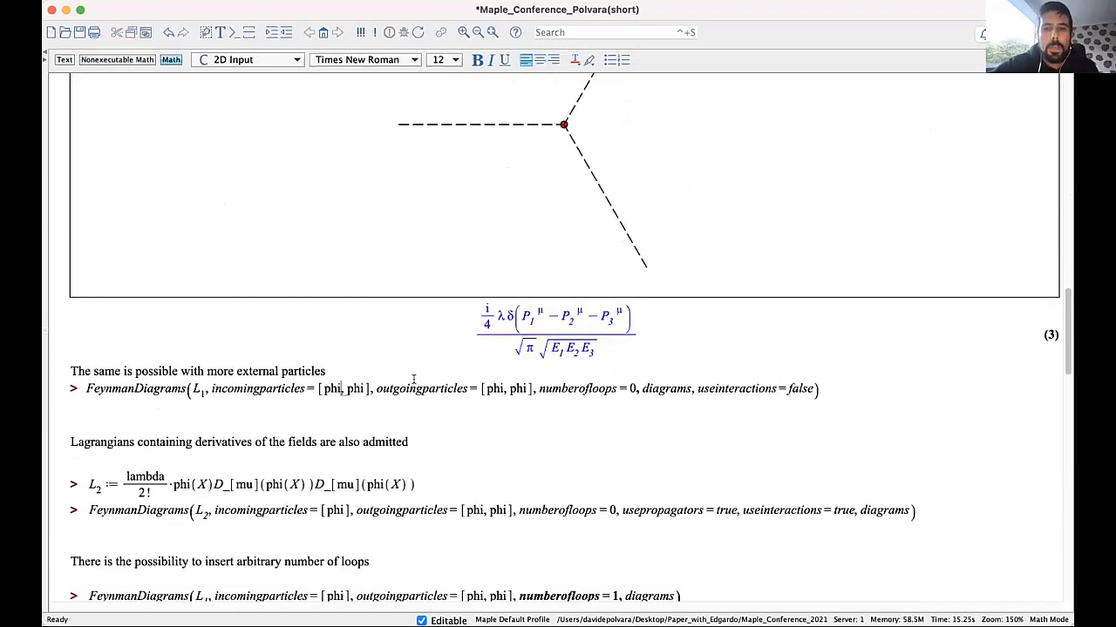
key(Return)
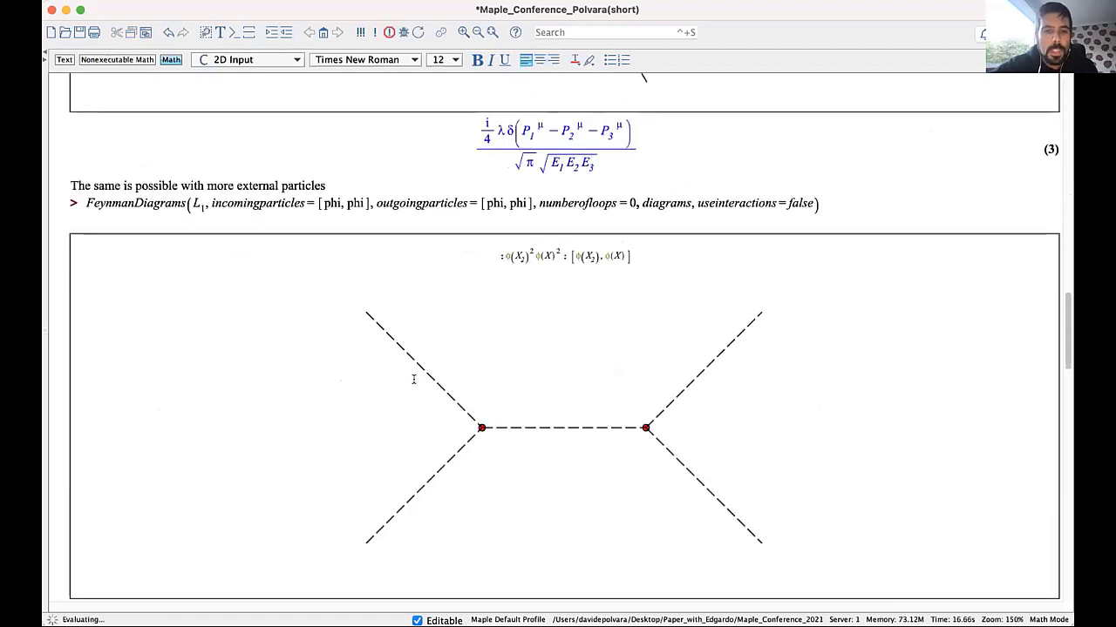
scroll(413, 380, up, 5)
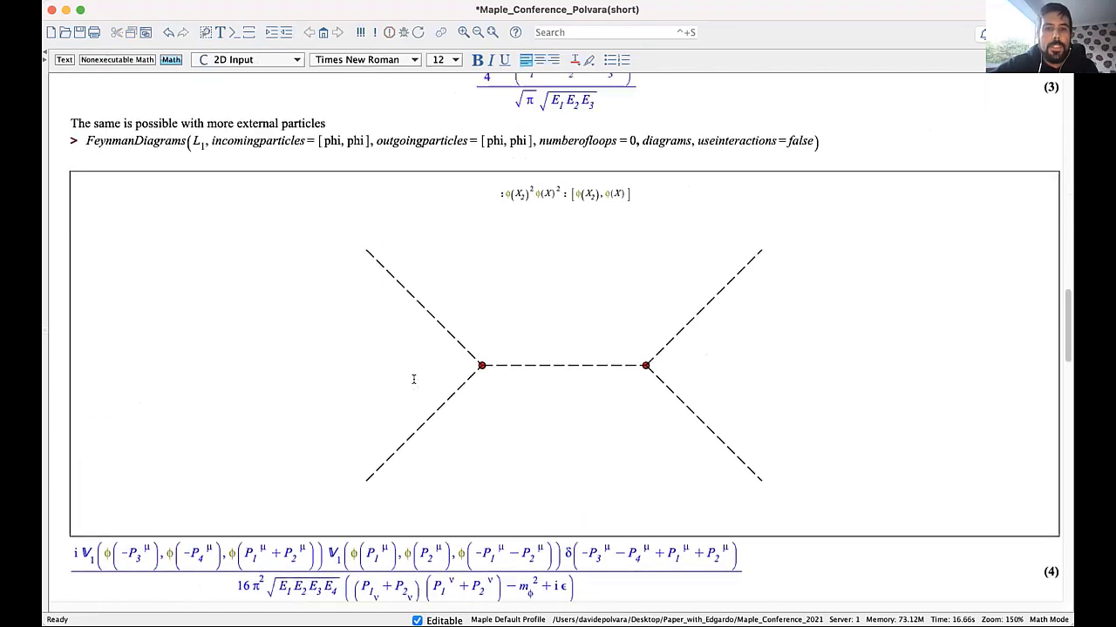
click(418, 327)
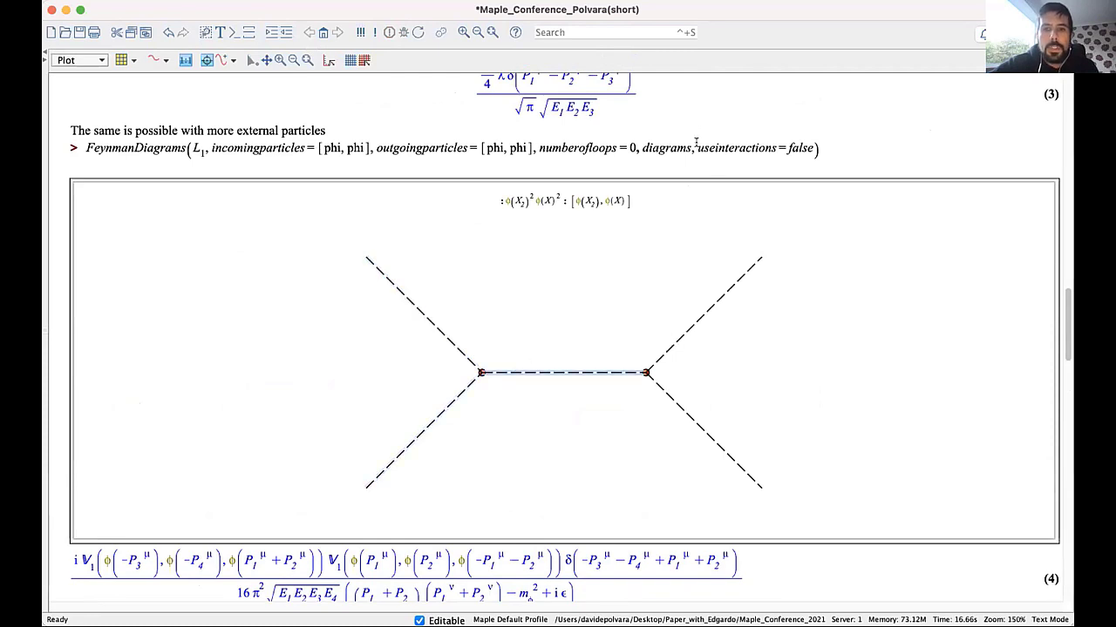
drag(696, 142, 812, 148)
scroll(804, 142, down, 5)
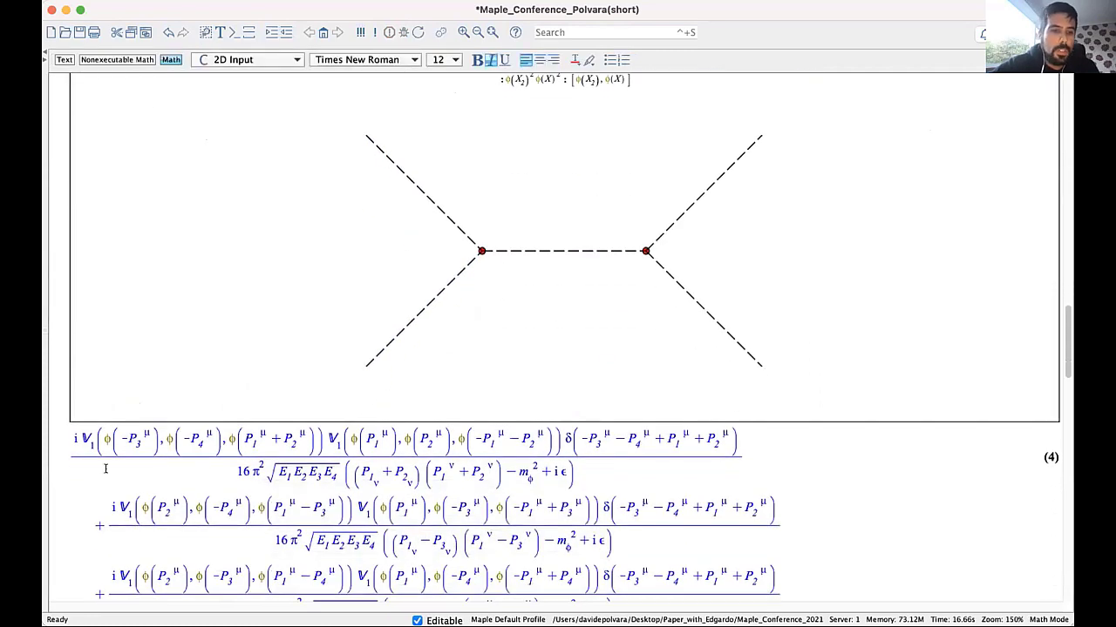
double_click(87, 435)
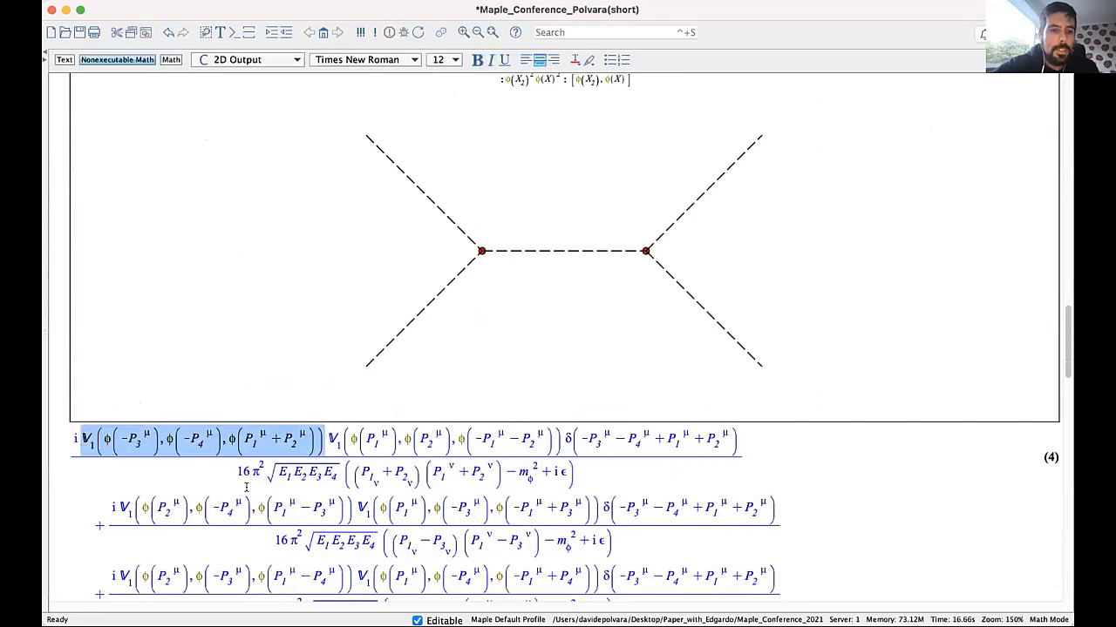
double_click(348, 440)
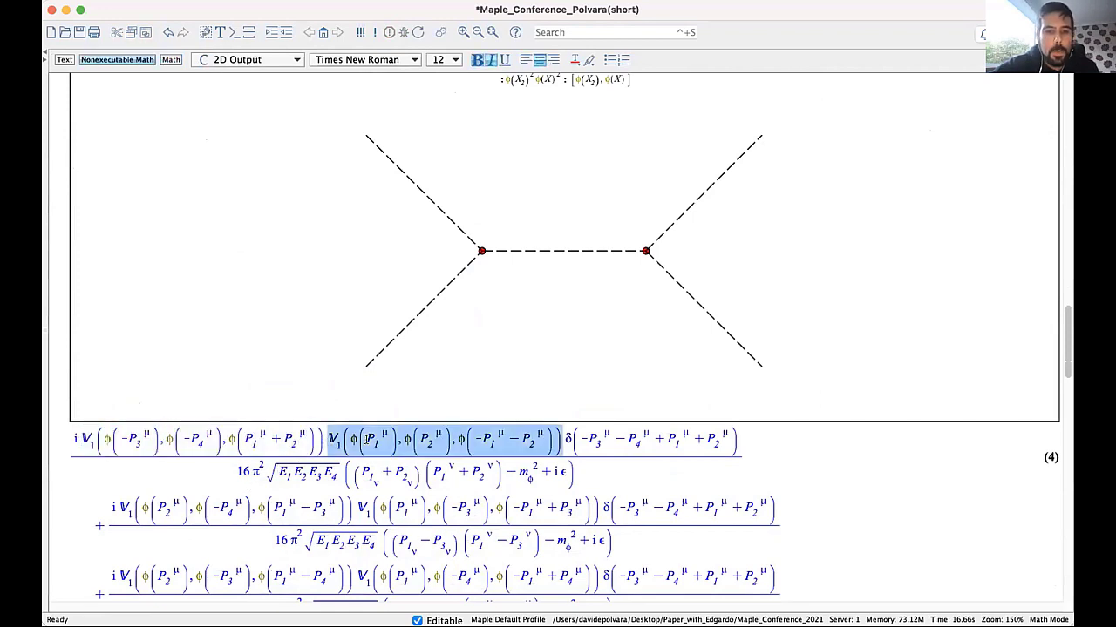
double_click(370, 450)
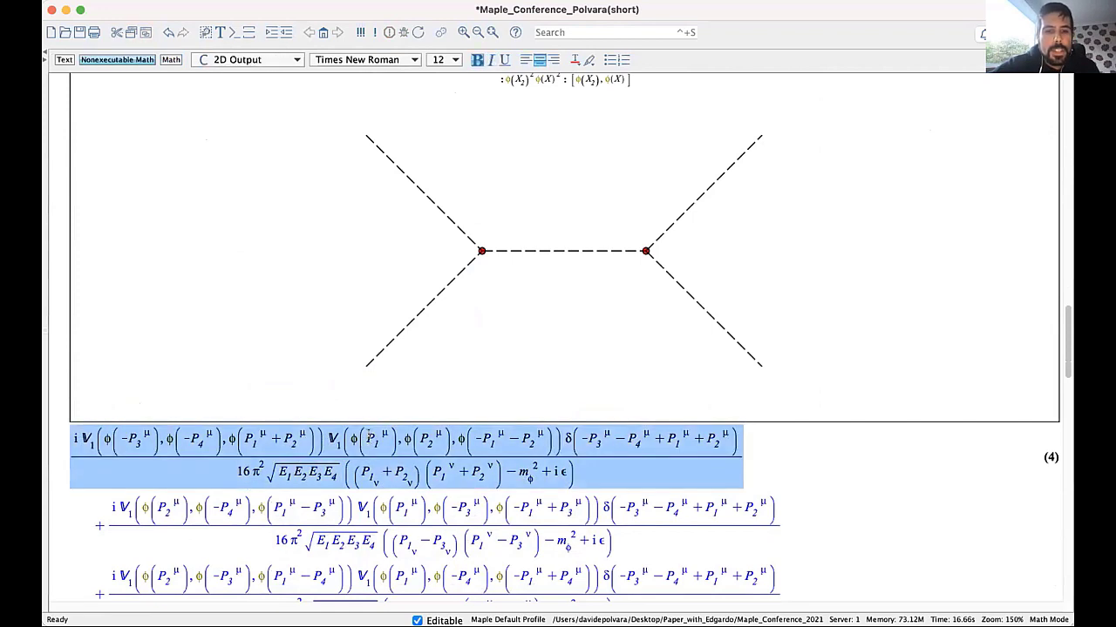
double_click(367, 436)
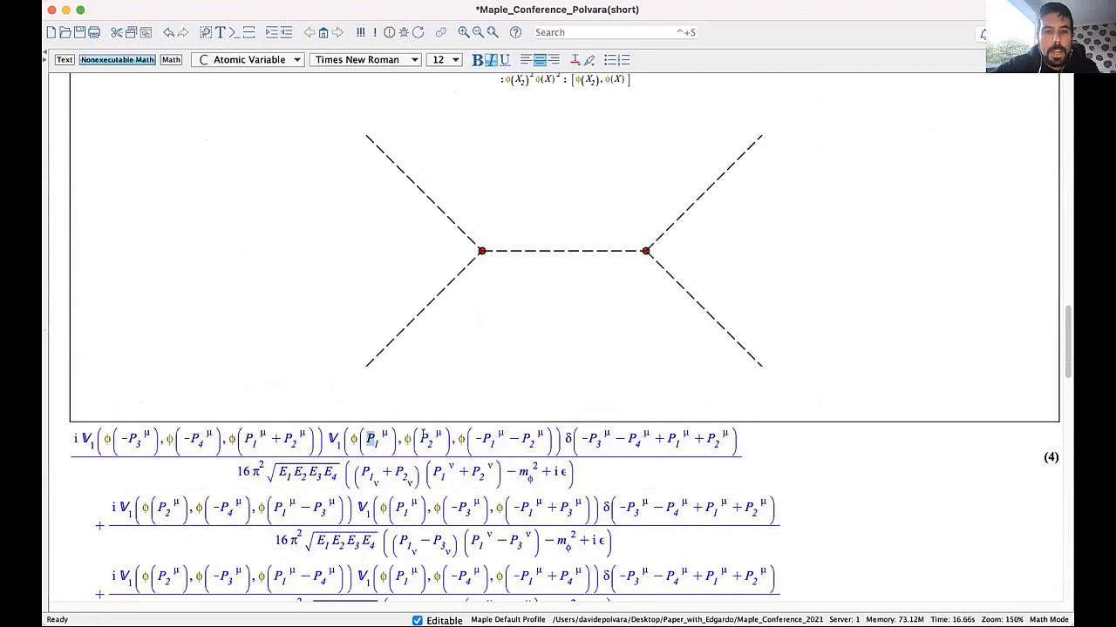
double_click(424, 438)
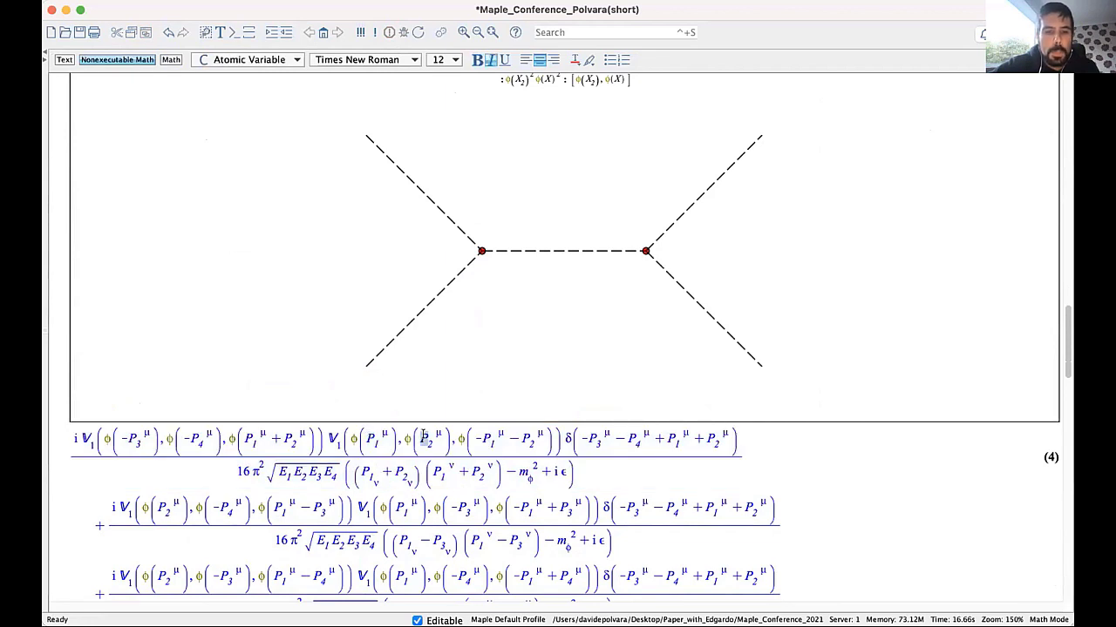
double_click(122, 436)
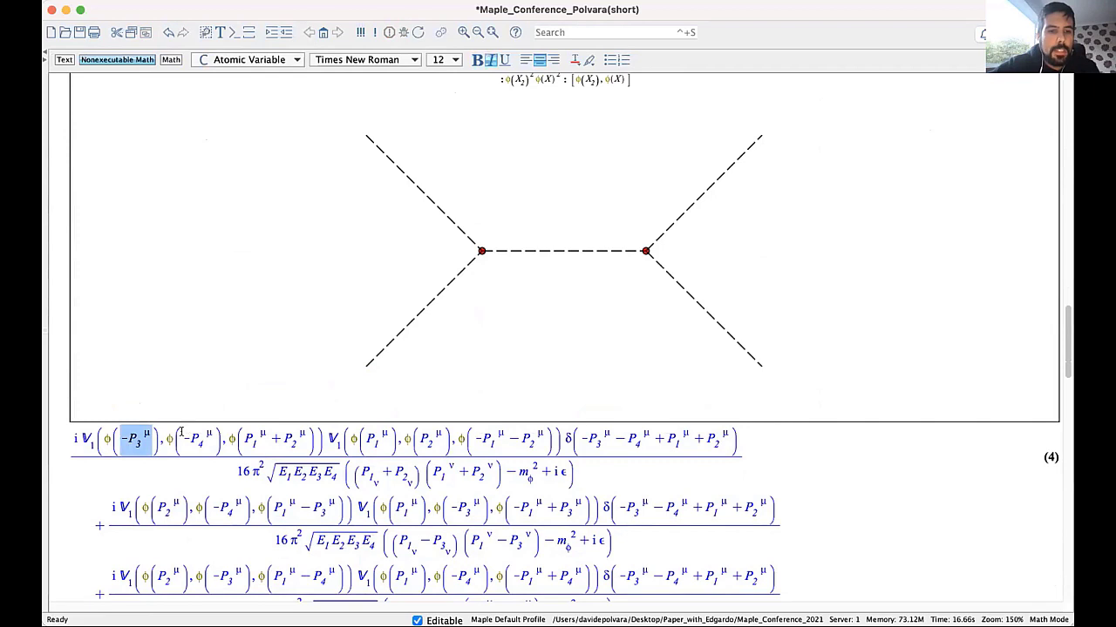
click(181, 431)
double_click(197, 436)
scroll(200, 431, up, 1)
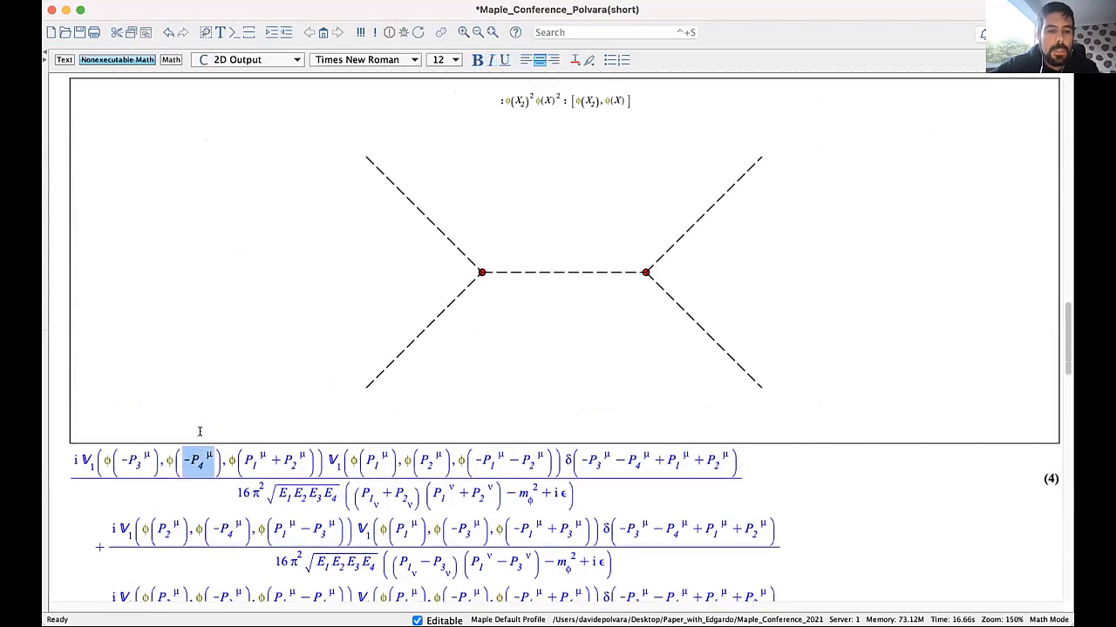
scroll(199, 431, up, 2)
click(436, 261)
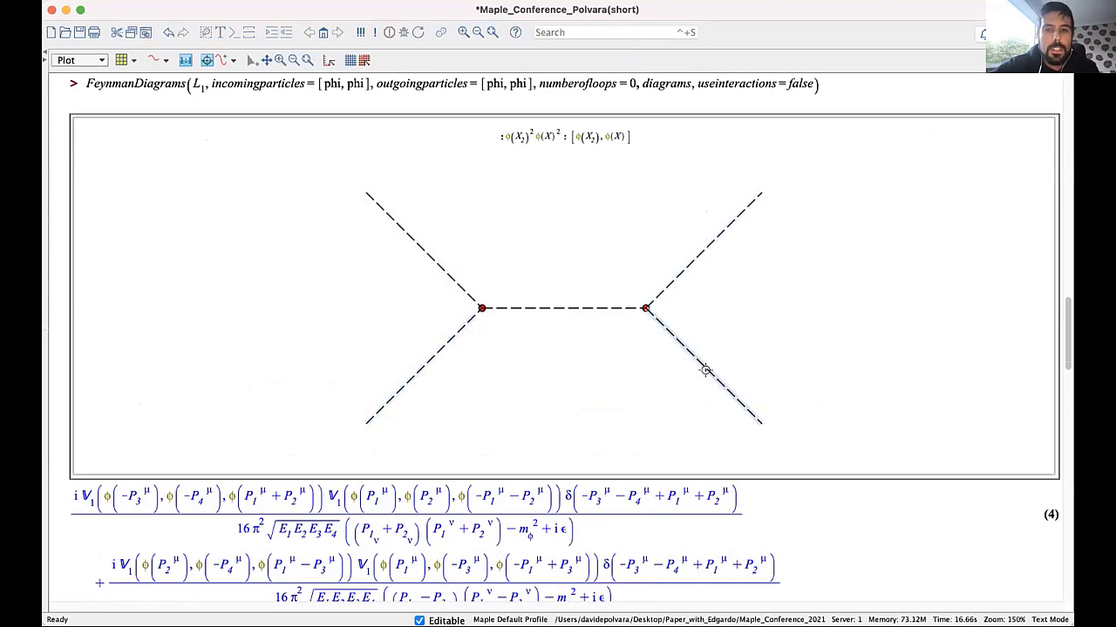
scroll(705, 370, down, 4)
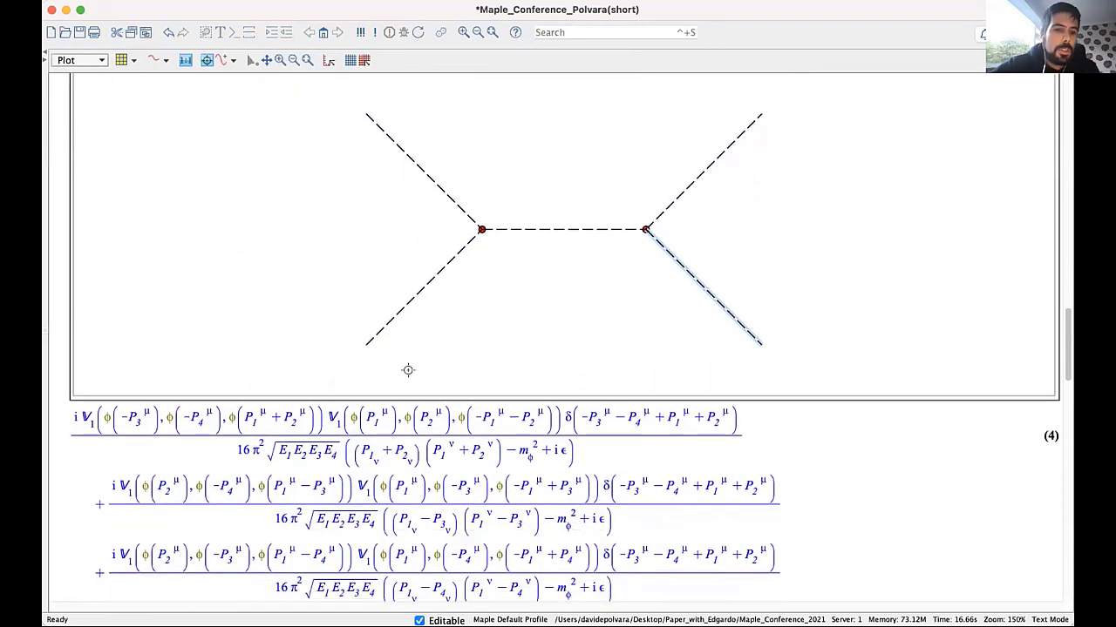
scroll(408, 371, down, 1)
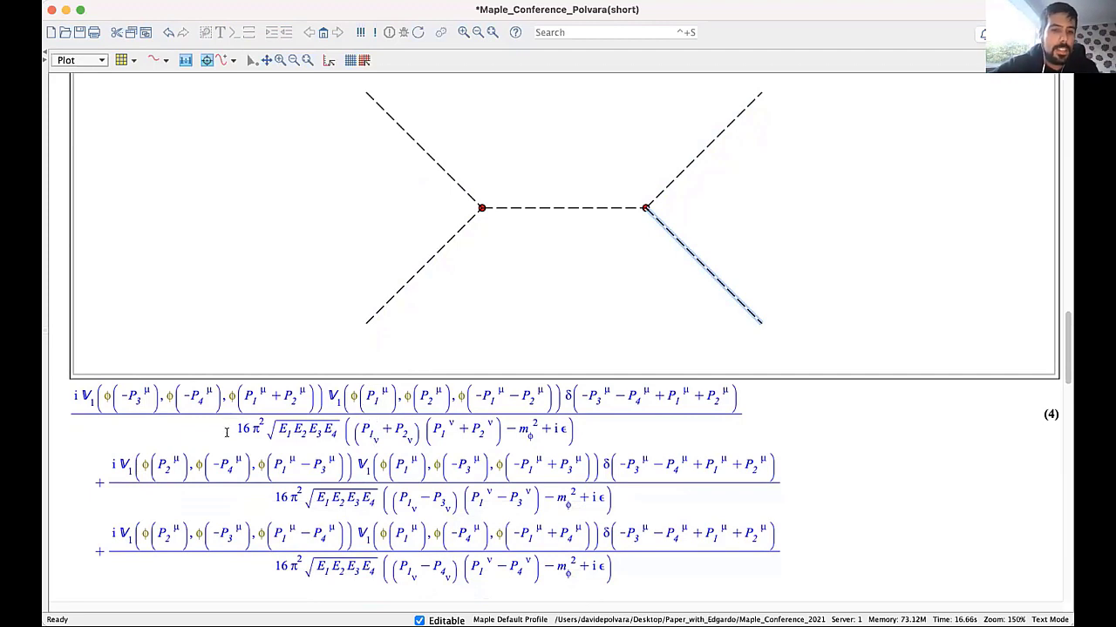
drag(107, 457, 309, 459)
drag(100, 534, 329, 538)
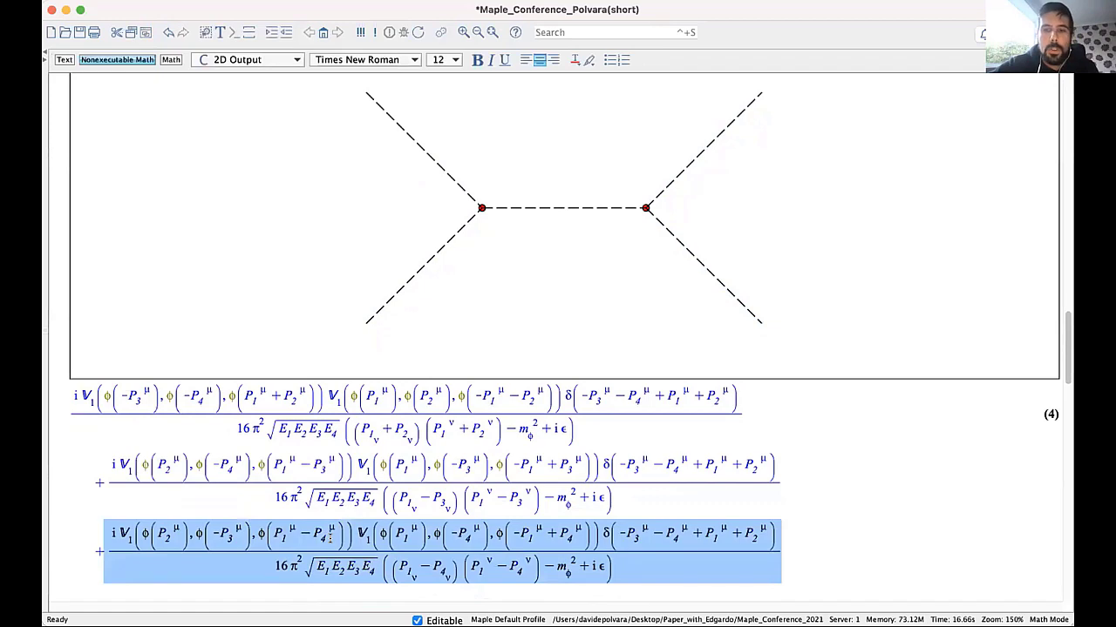
scroll(329, 538, down, 2)
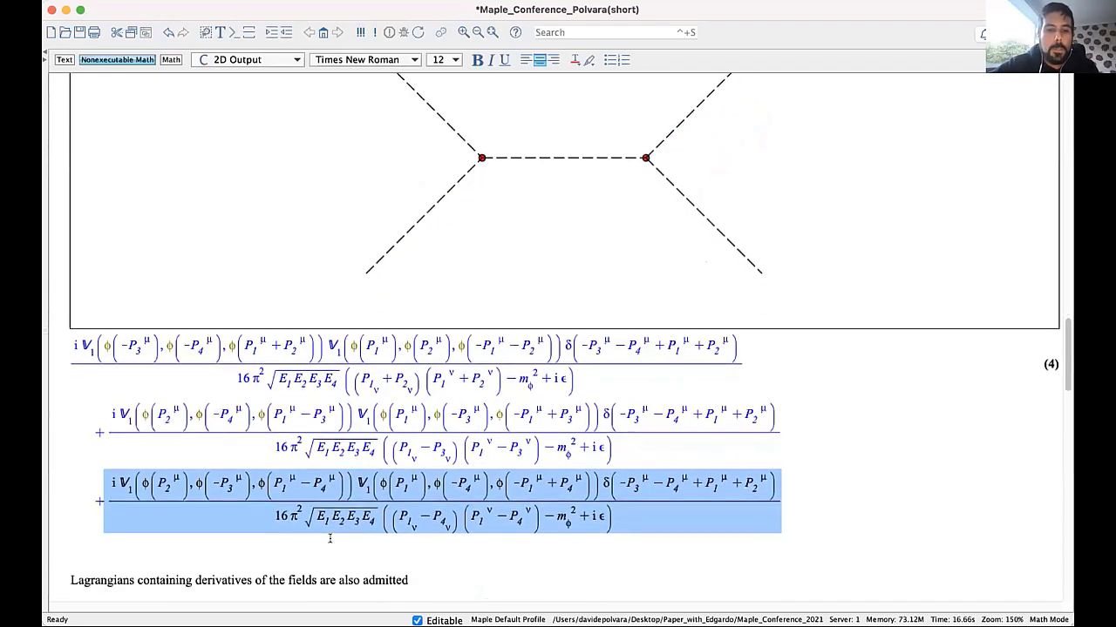
scroll(329, 539, up, 10)
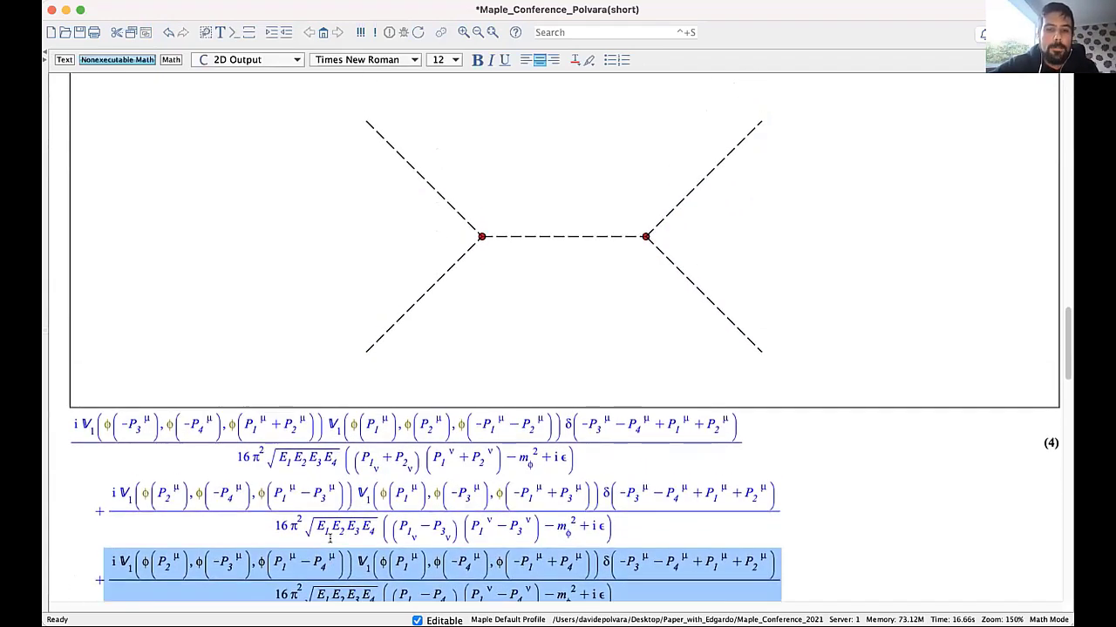
drag(699, 237, 803, 242)
Step: Remove useinteractions = false and re-run the 2→2 exchange call, giving a λ² amplitude
key(BackSpace)
key(BackSpace)
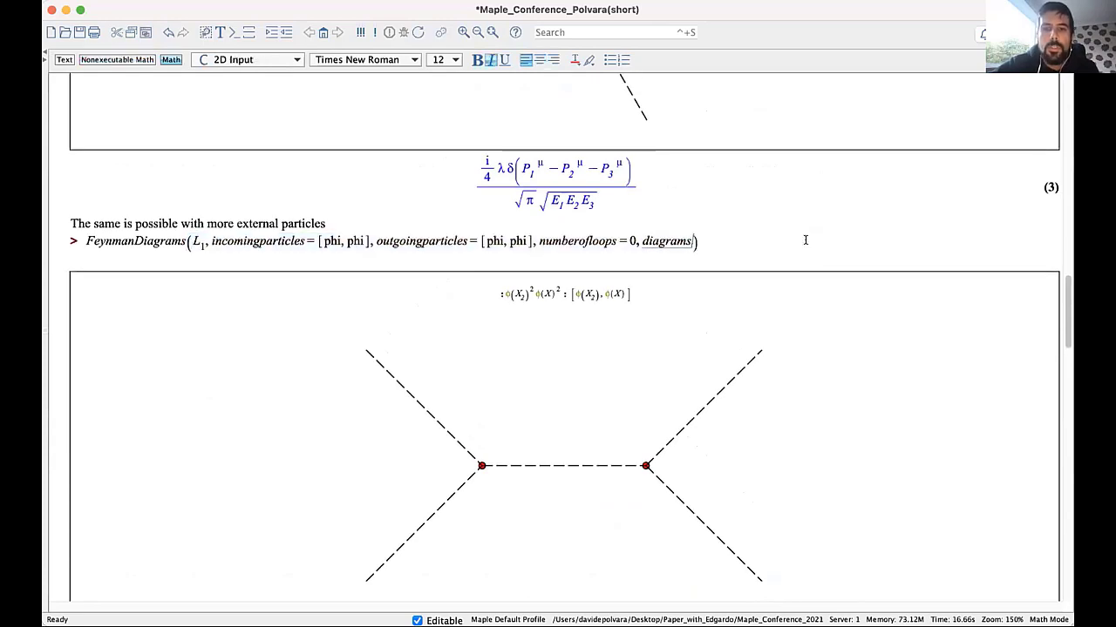
key(Return)
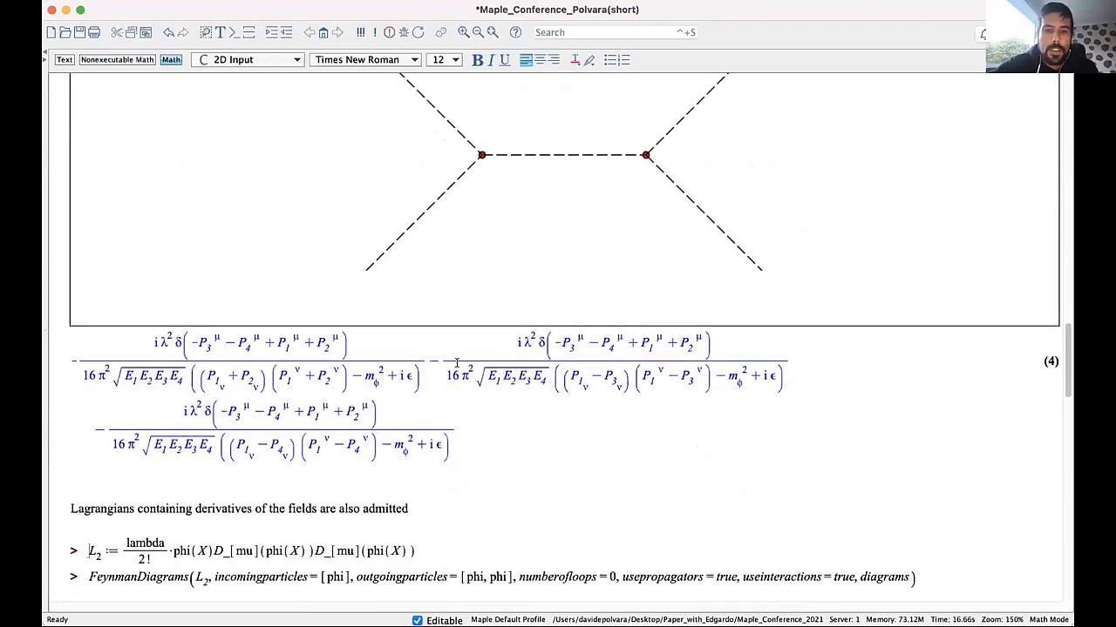
scroll(618, 341, down, 4)
scroll(618, 341, down, 1)
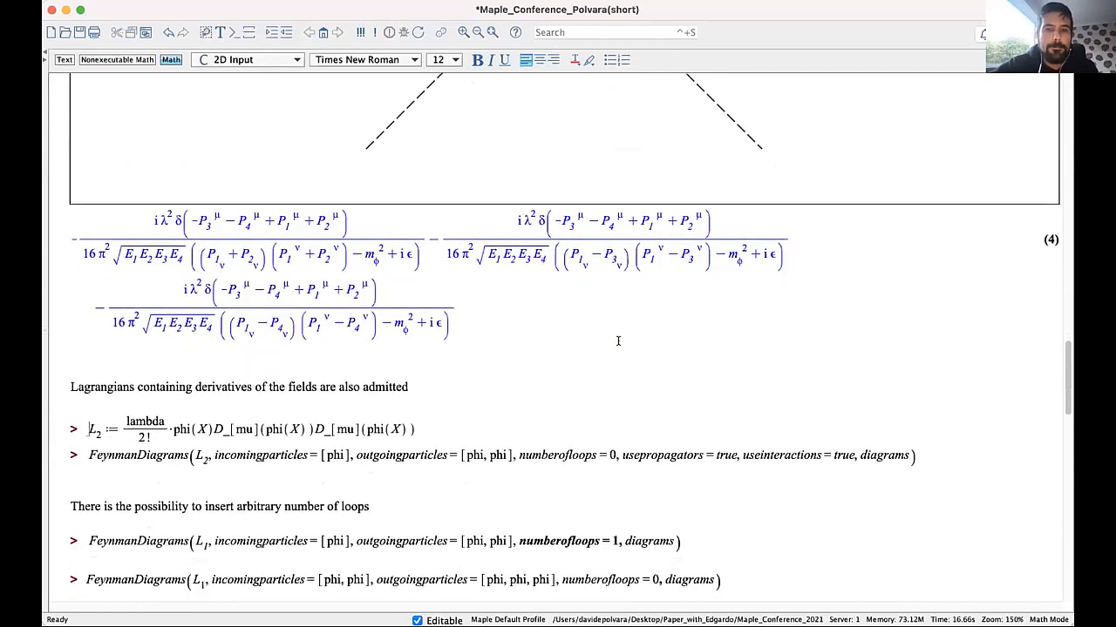
scroll(496, 356, down, 3)
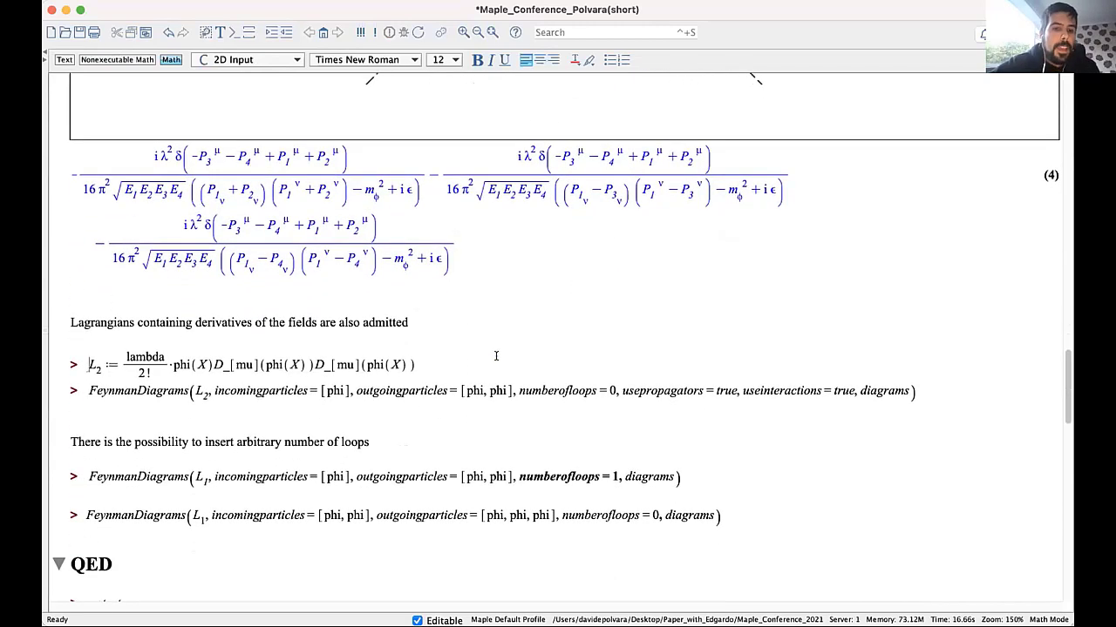
Step: Execute the L2 derivative Lagrangian and its FeynmanDiagrams call, highlighting ∂μ and (P1μ − P2μ)
key(Return)
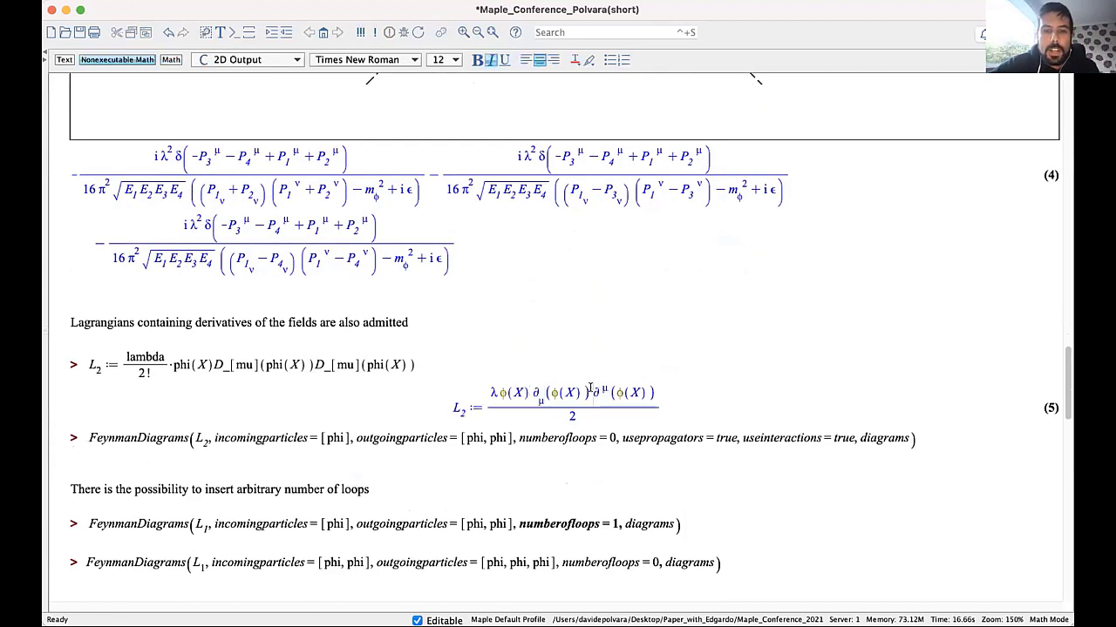
drag(590, 392, 601, 389)
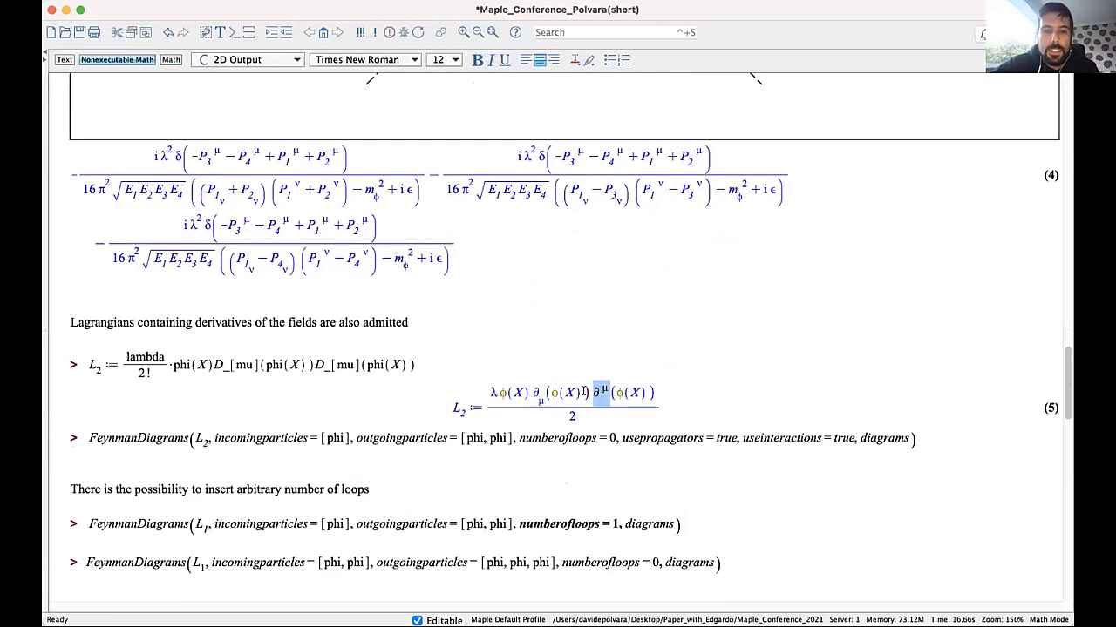
scroll(504, 384, down, 3)
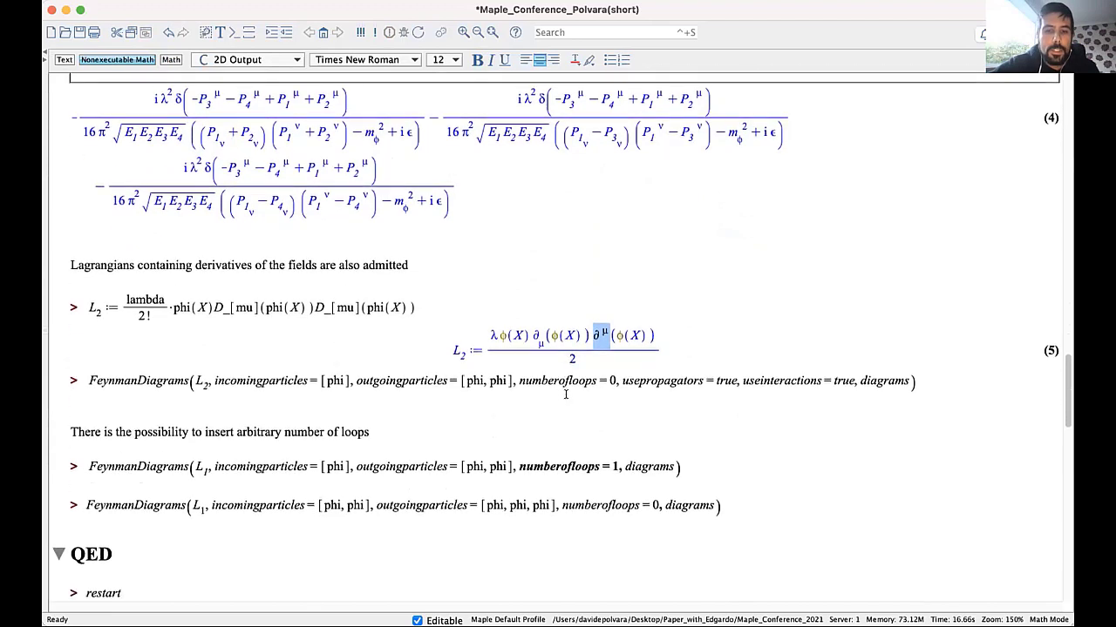
click(436, 380)
key(Return)
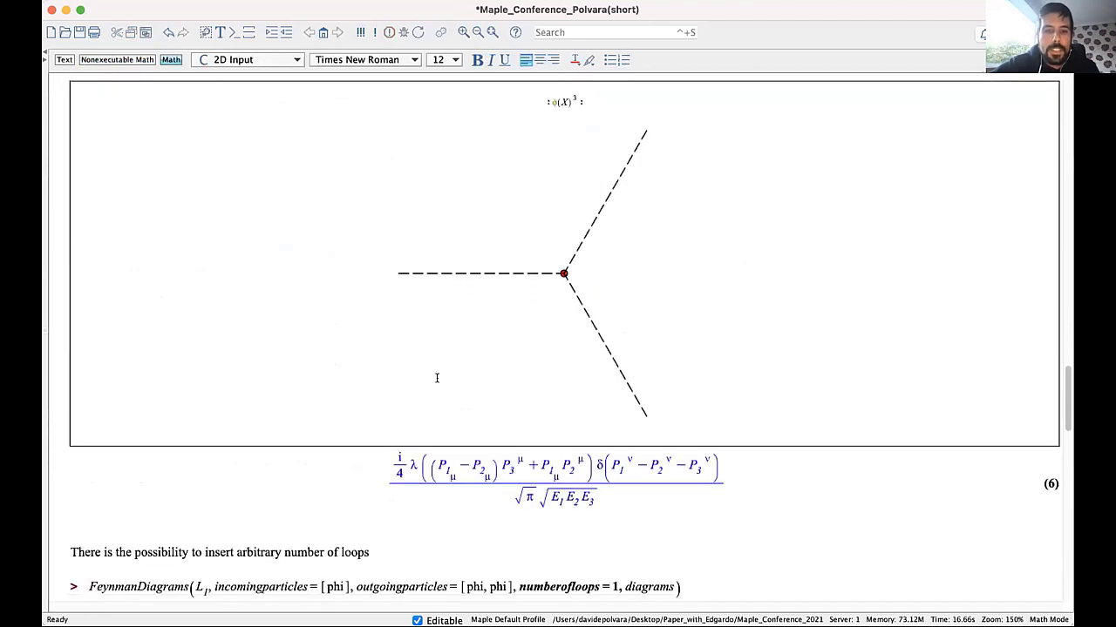
drag(426, 440, 585, 443)
Step: Highlight the two derivative factors in L2, then go to the numberofloops = 1 call
scroll(564, 252, up, 5)
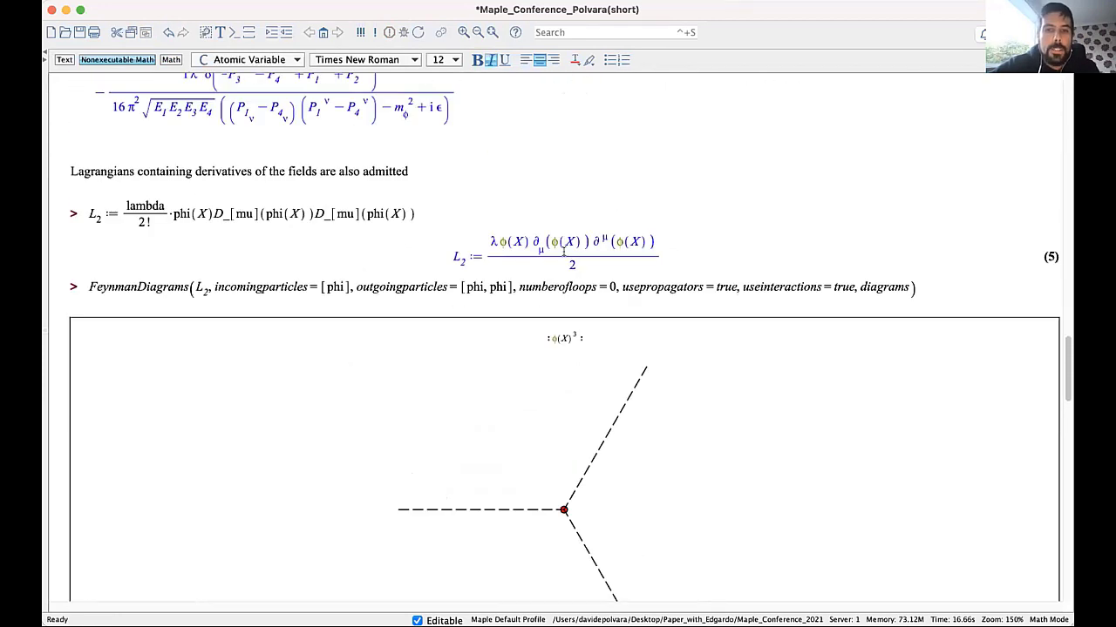
drag(533, 242, 610, 242)
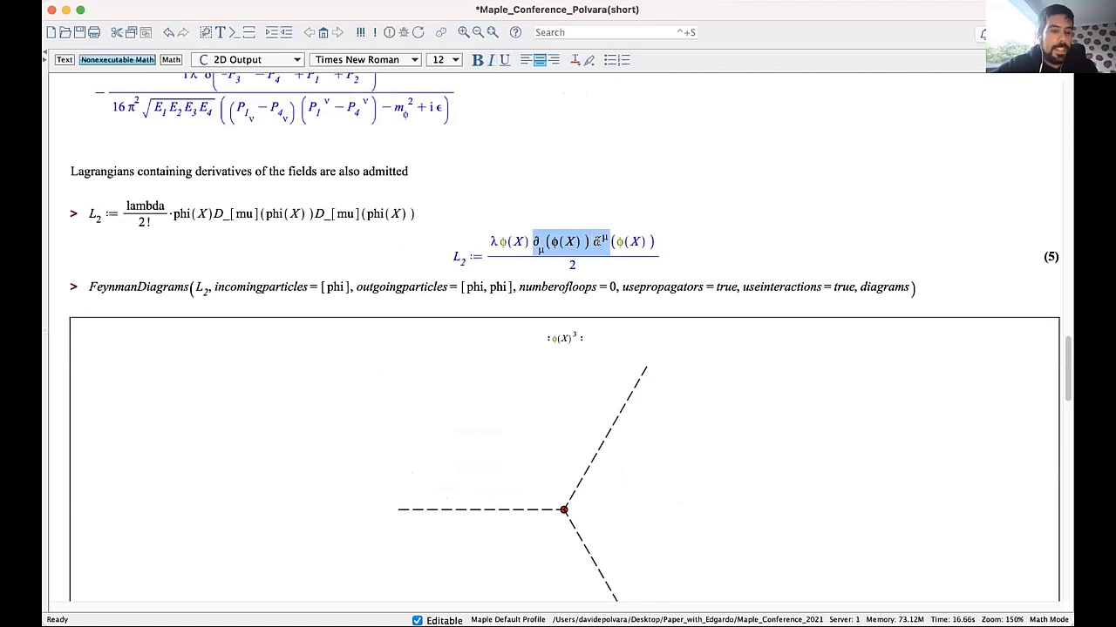
scroll(599, 242, down, 6)
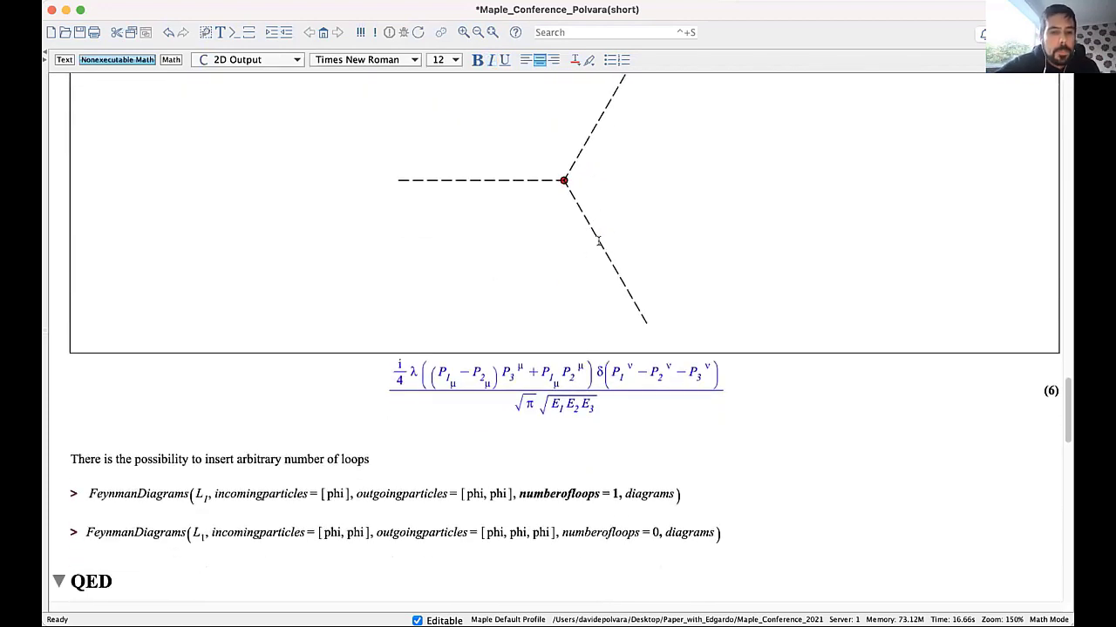
scroll(599, 240, down, 3)
drag(518, 329, 614, 329)
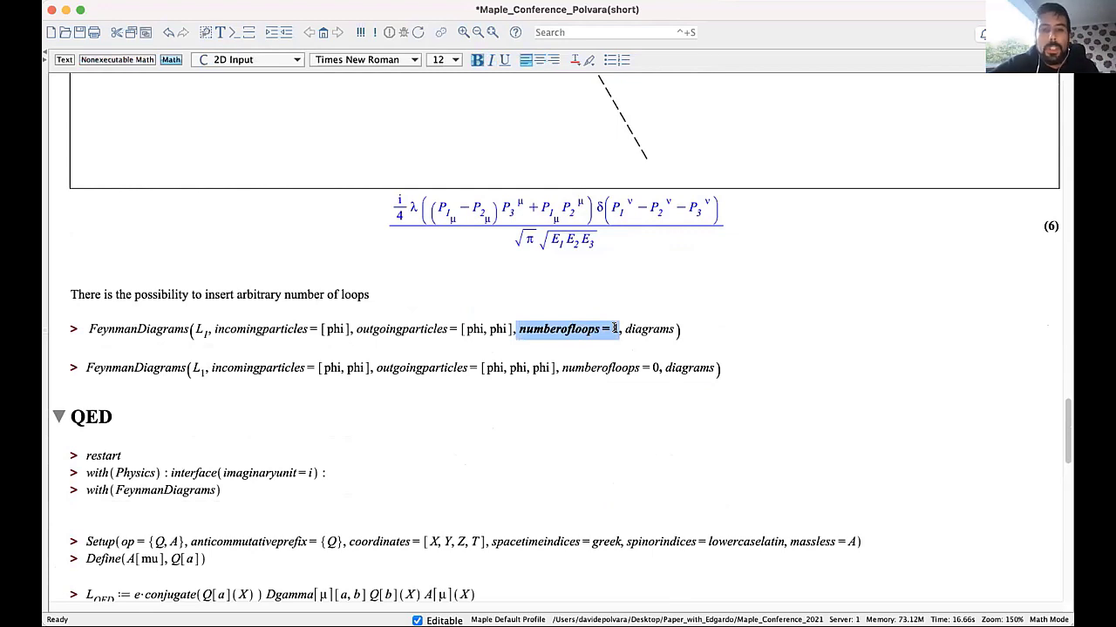
click(614, 329)
Step: Run the numberofloops = 1 call and inspect the triangle loop and integral amplitude (7)
key(Return)
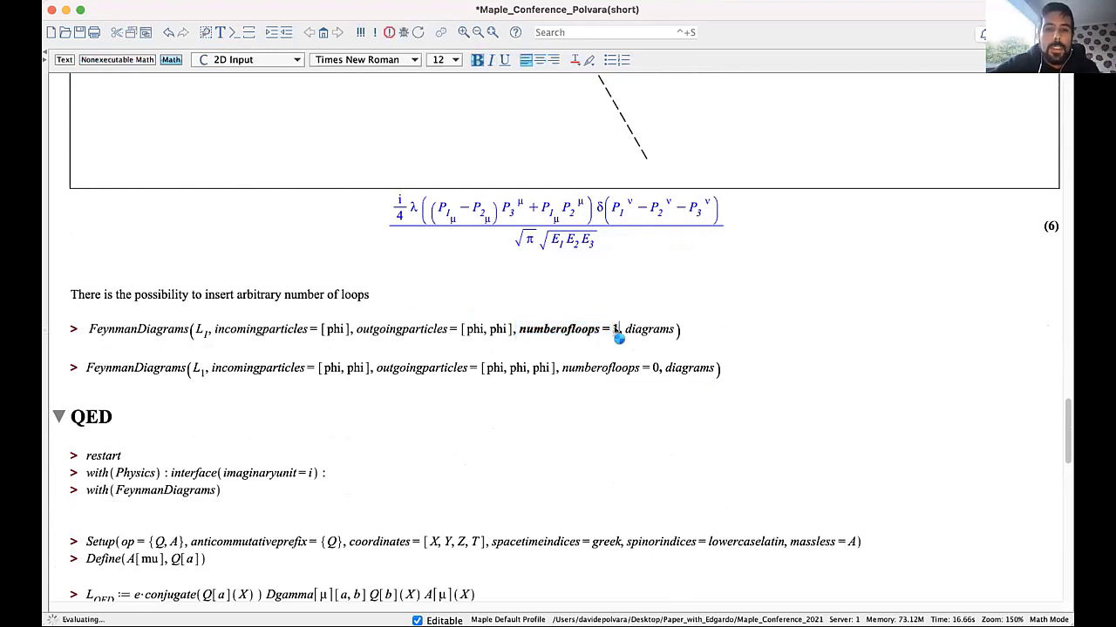
scroll(489, 387, down, 1)
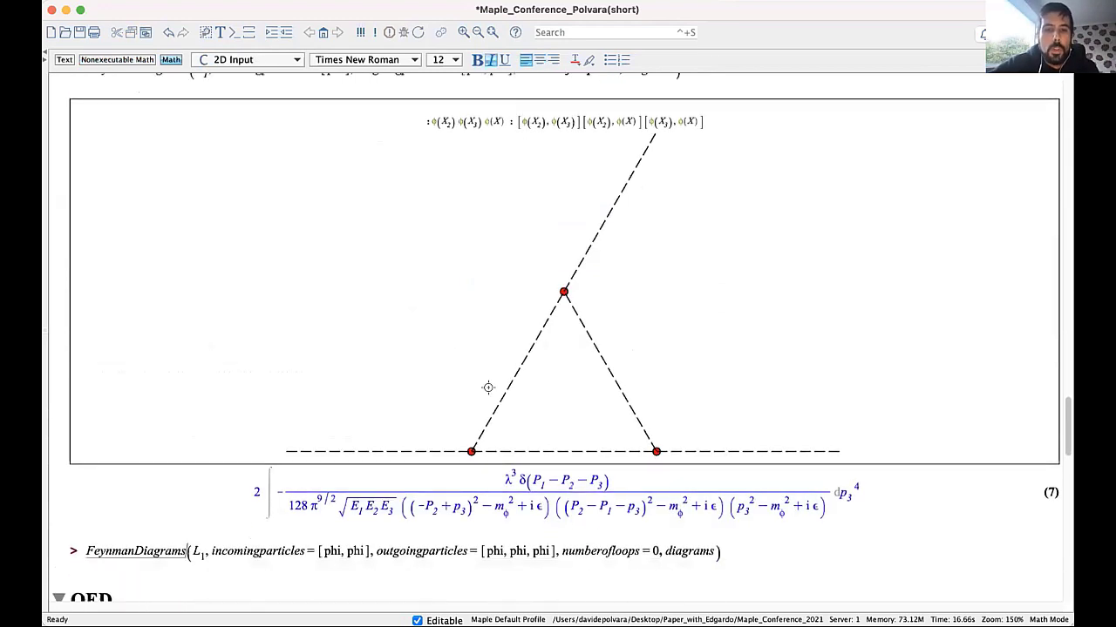
click(455, 451)
click(505, 390)
click(475, 468)
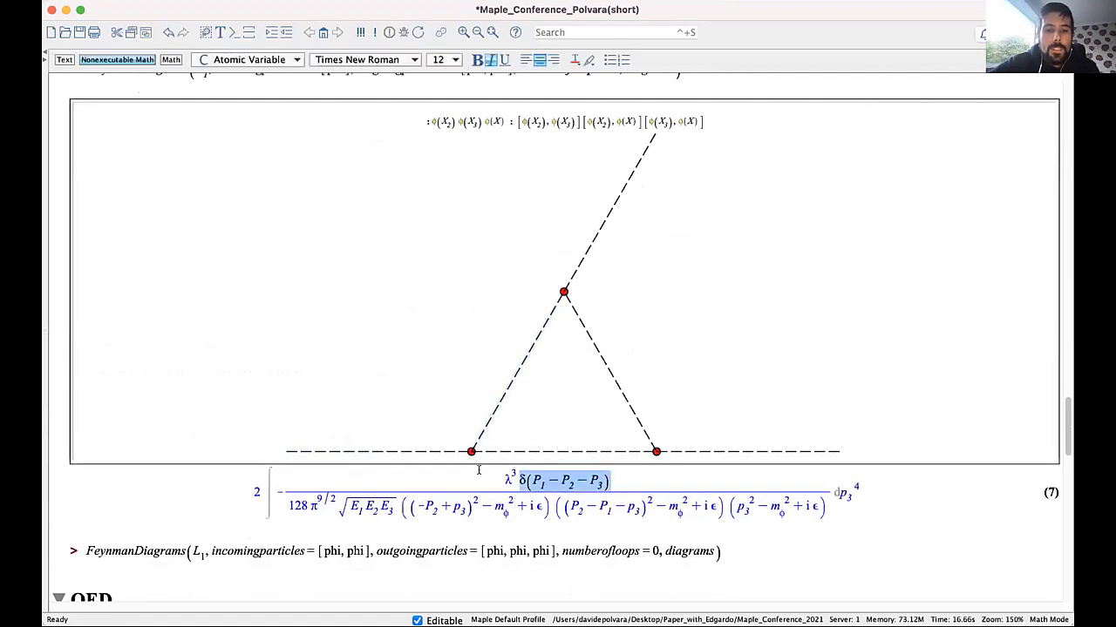
click(356, 489)
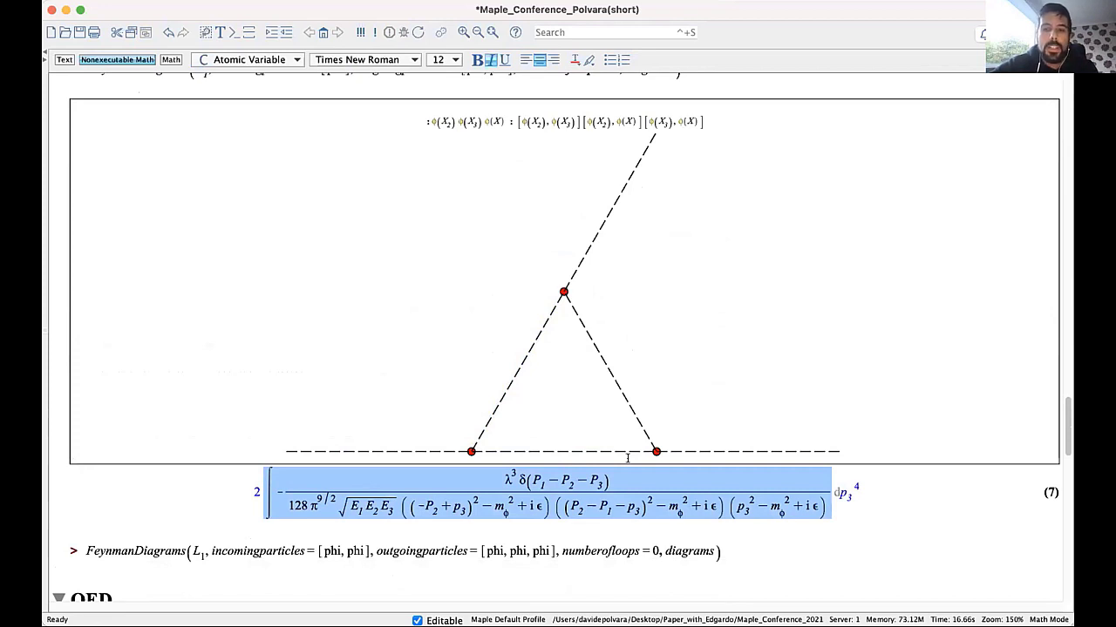
scroll(628, 458, down, 2)
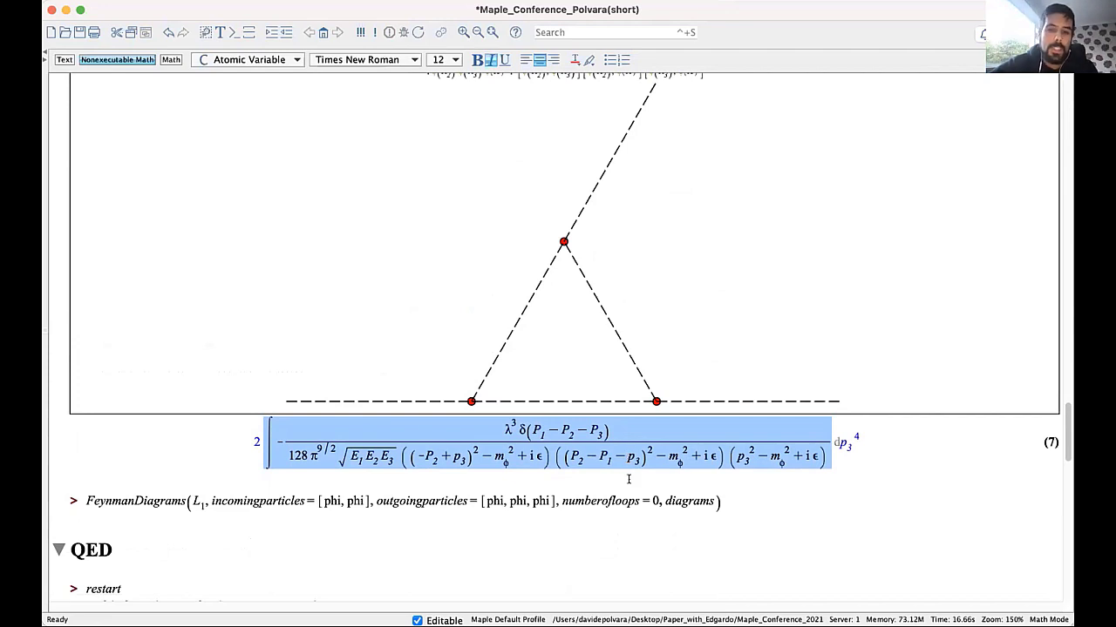
scroll(628, 478, down, 2)
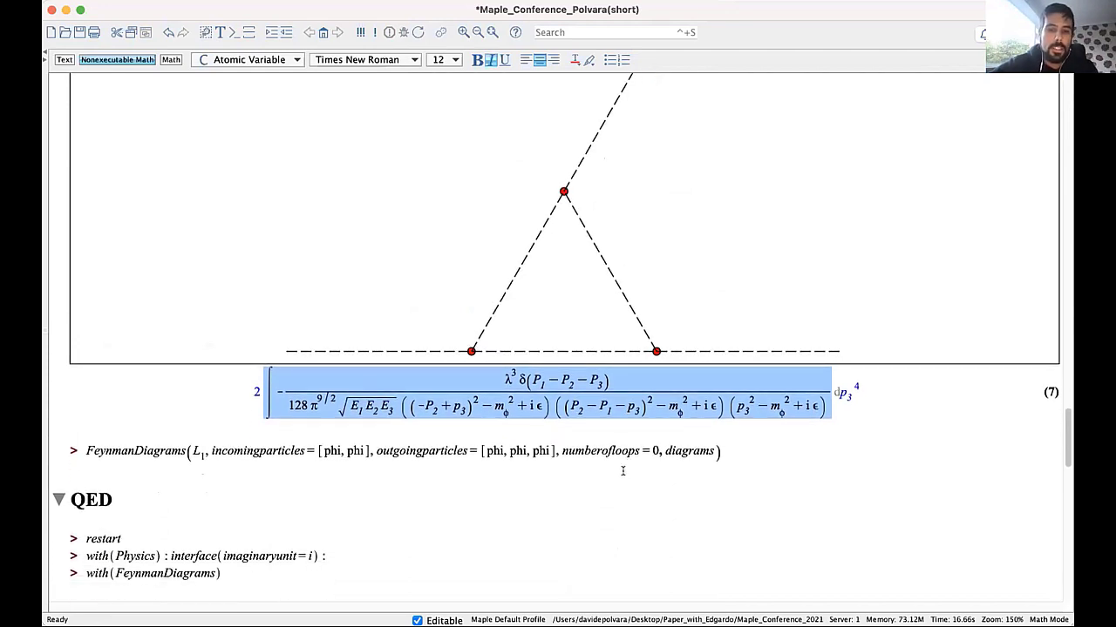